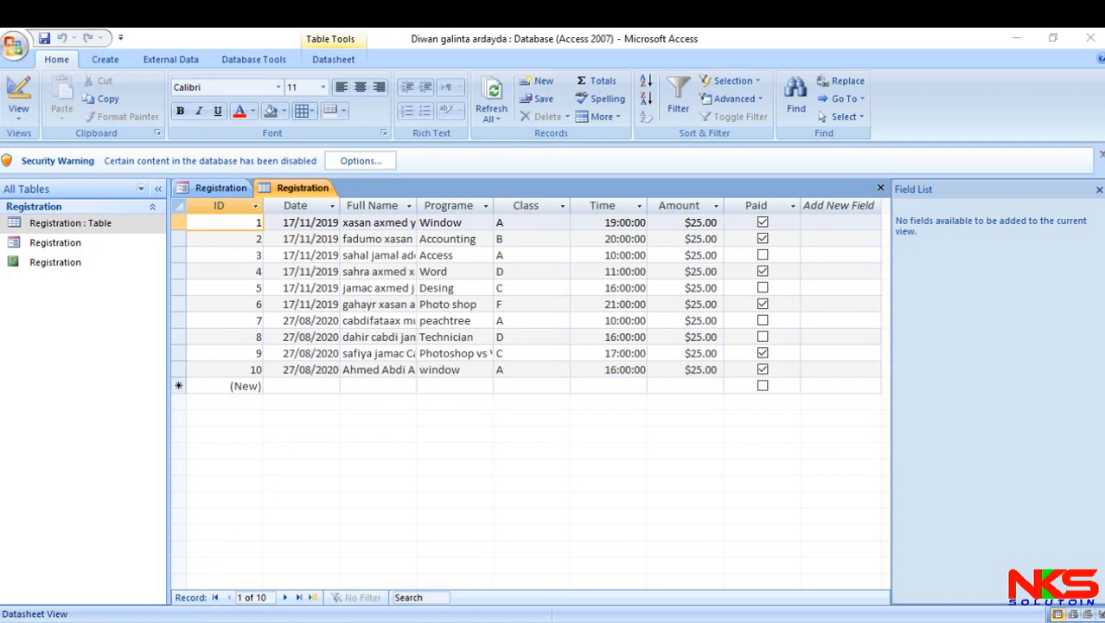
- Find and launch Microsoft Office Access 2007
{"action": "left_click", "coordinate": [164, 621]}
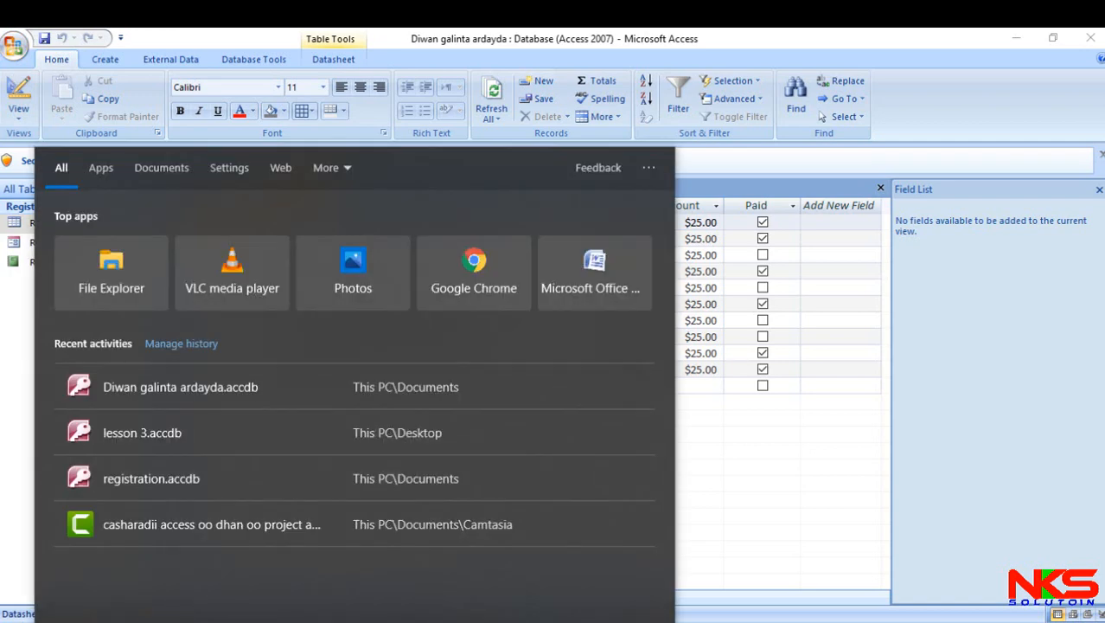
{"action": "type", "text": "access"}
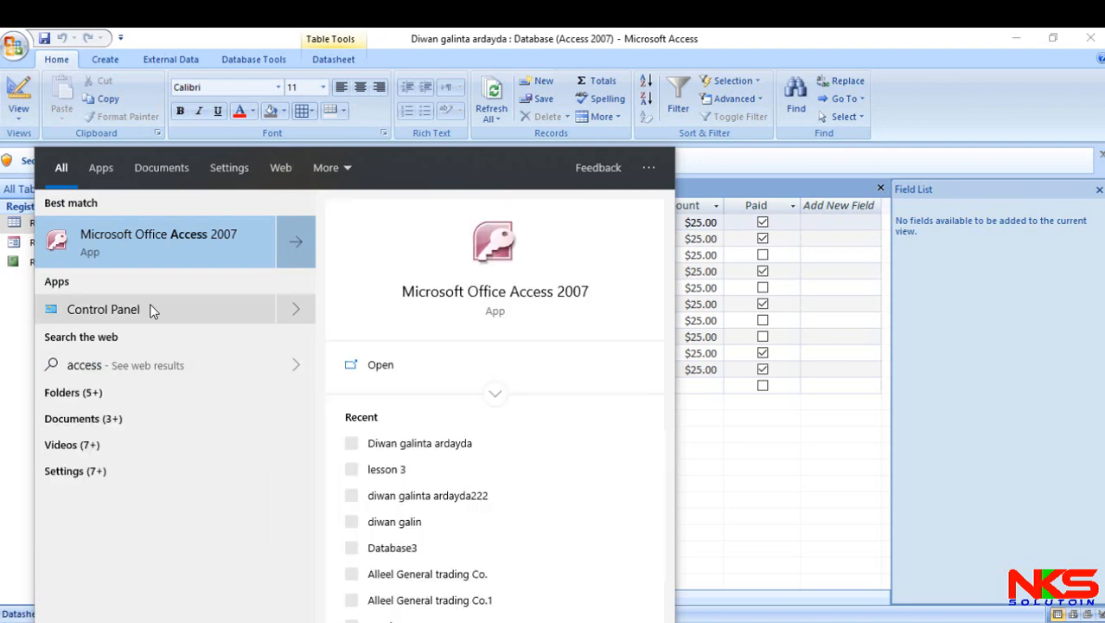
{"action": "left_click", "coordinate": [178, 241]}
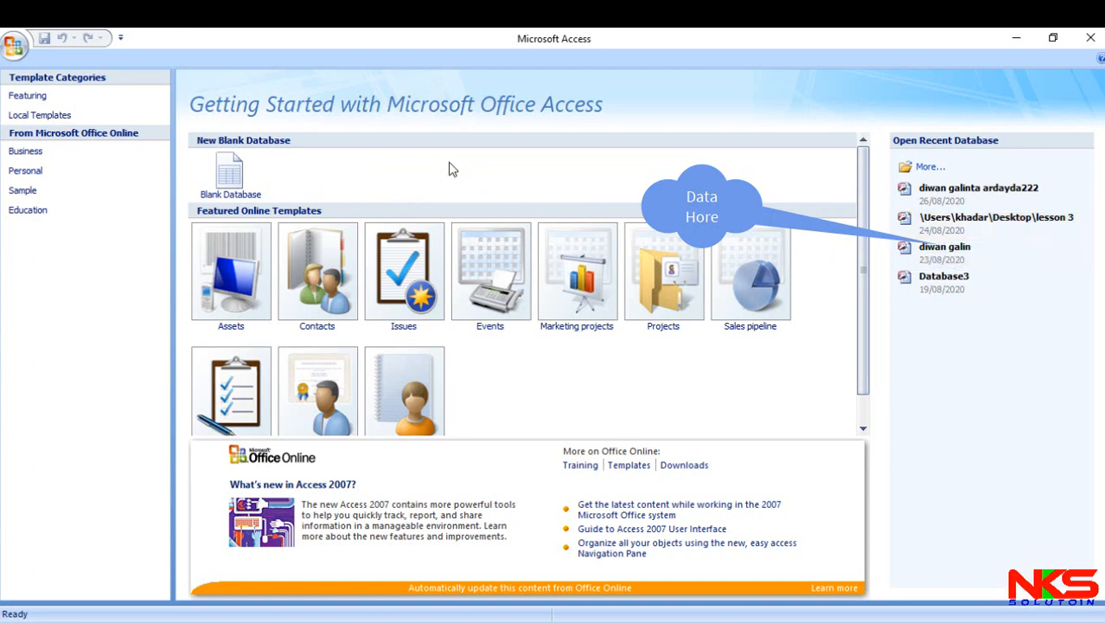
- Create a blank database with the file name Database4 in the Documents folder
{"action": "left_click", "coordinate": [258, 173]}
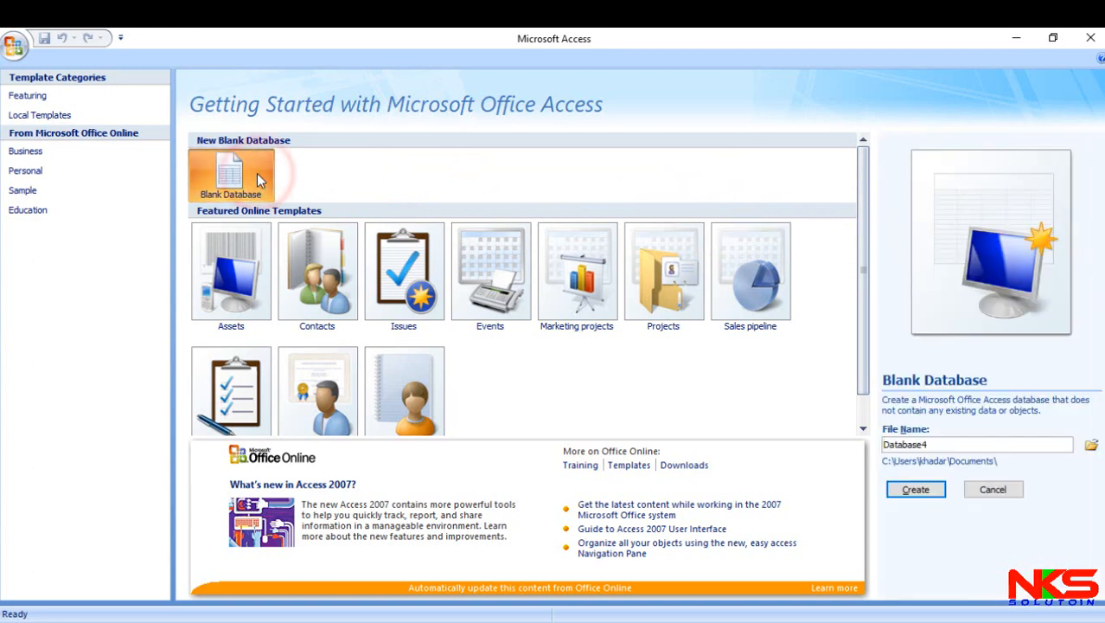
{"action": "double_click", "coordinate": [958, 444]}
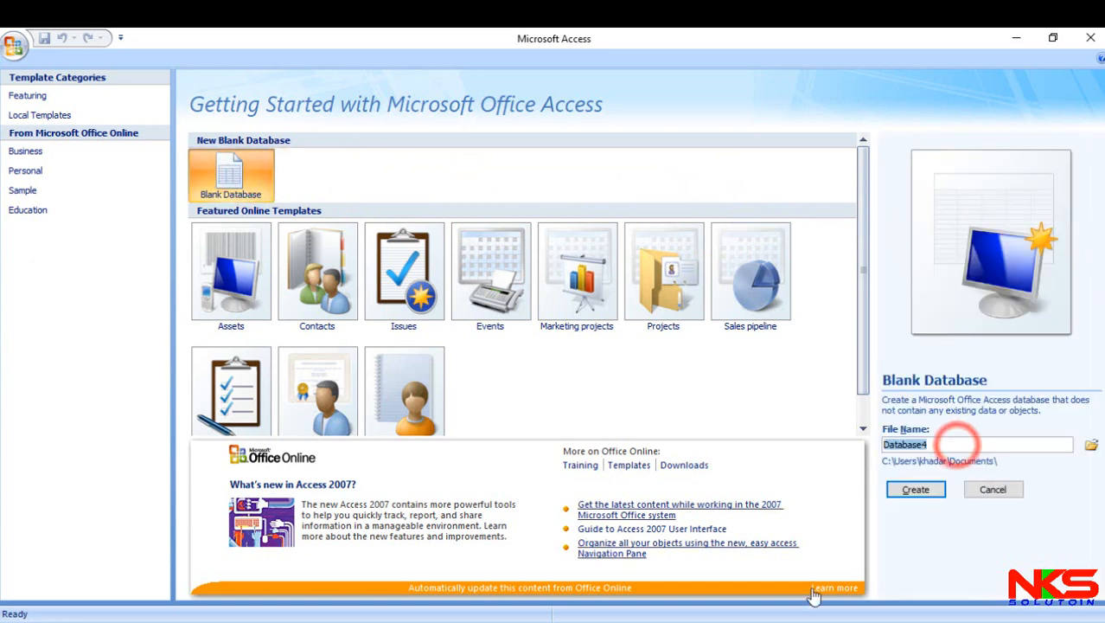
{"action": "left_click", "coordinate": [916, 488]}
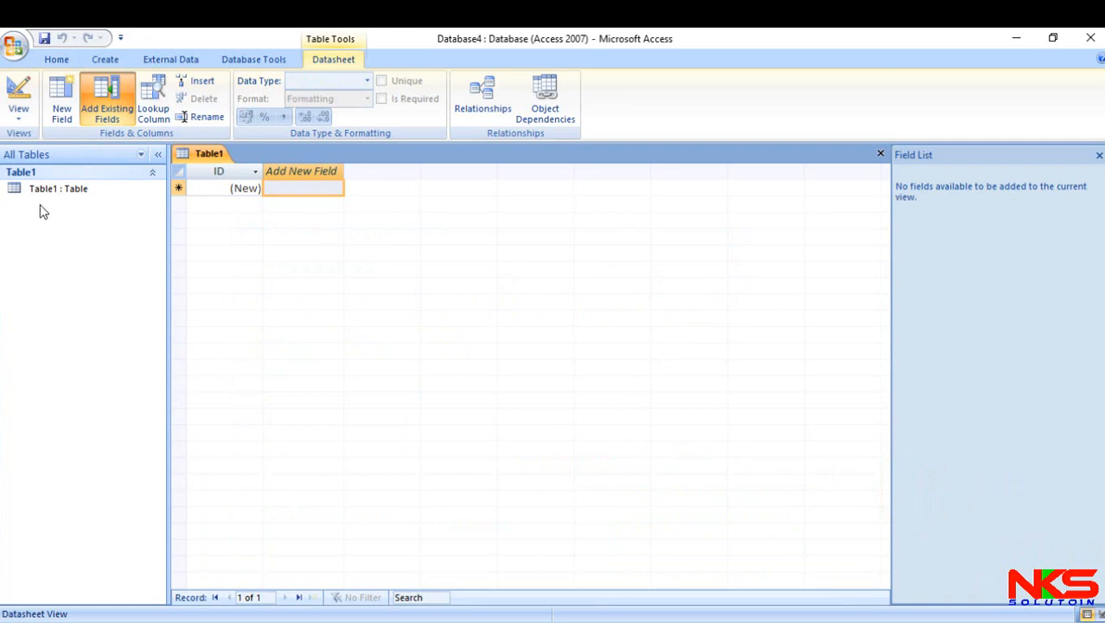
- Close the automatically opened Table1 and start a new table in Design view
{"action": "left_click", "coordinate": [881, 153]}
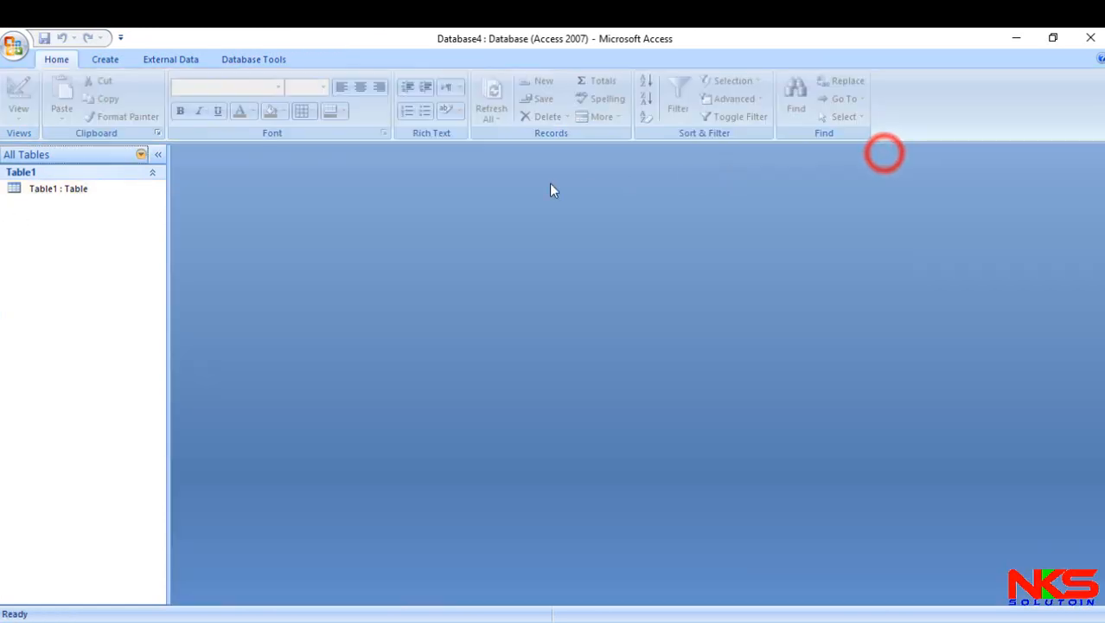
{"action": "left_click", "coordinate": [107, 61]}
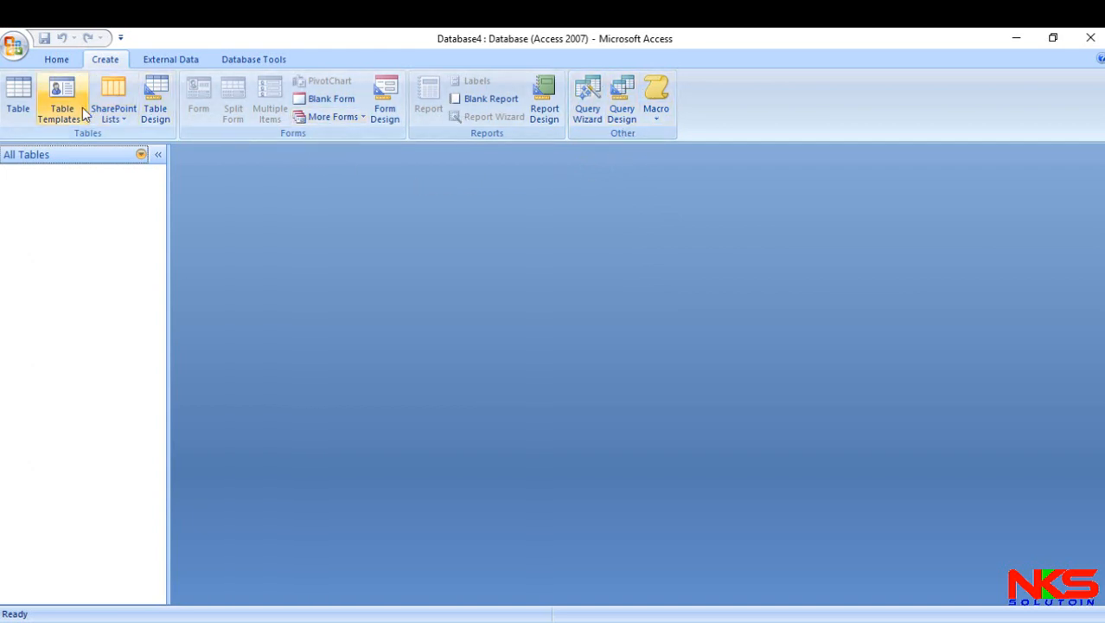
{"action": "left_click", "coordinate": [157, 114]}
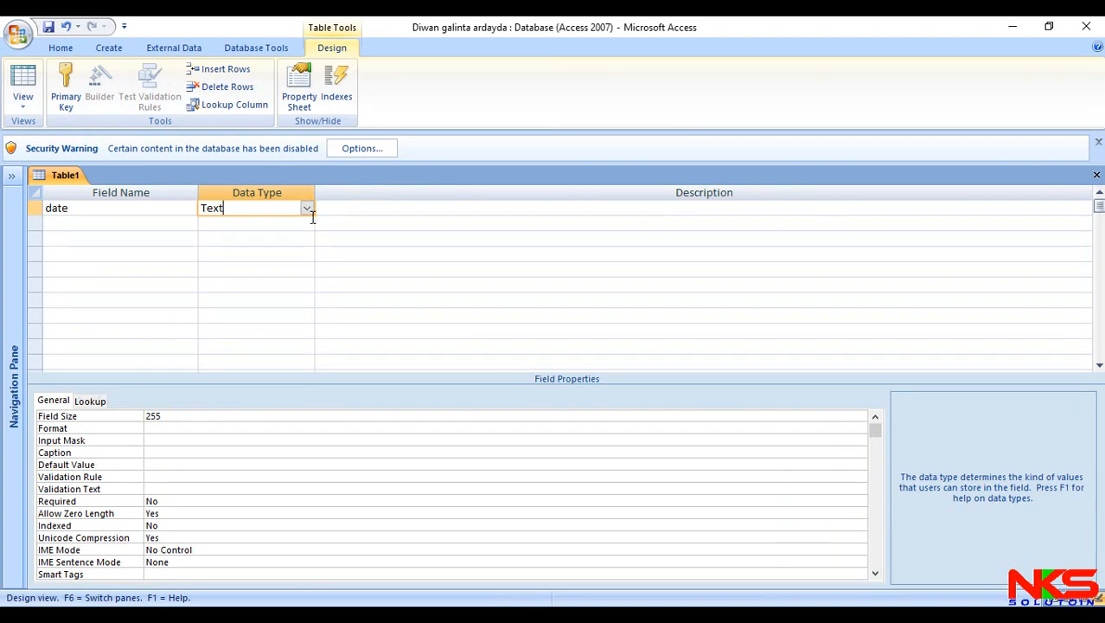
- Define a date field as Date/Time, then Full name, programe and Class fields as Text
{"action": "left_click", "coordinate": [308, 211]}
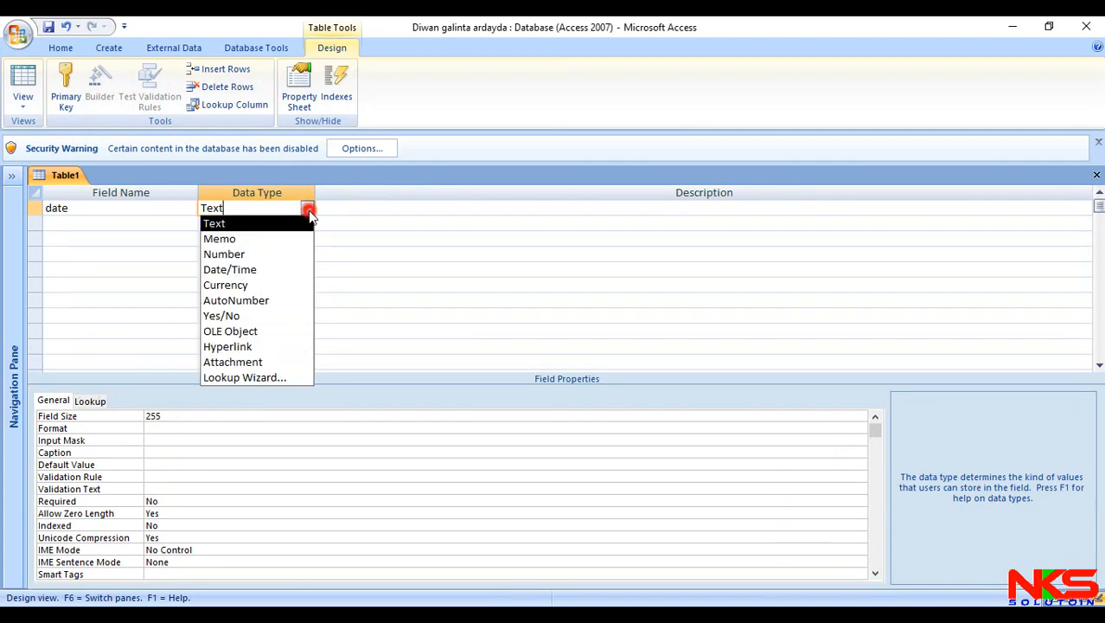
{"action": "left_click", "coordinate": [290, 270]}
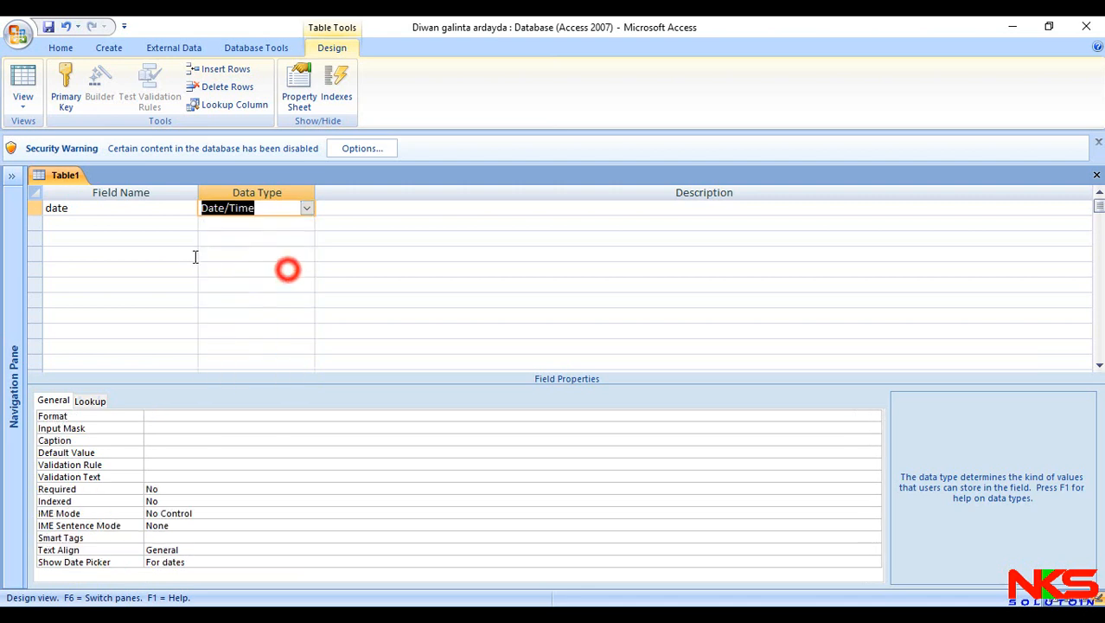
{"action": "left_click", "coordinate": [162, 221]}
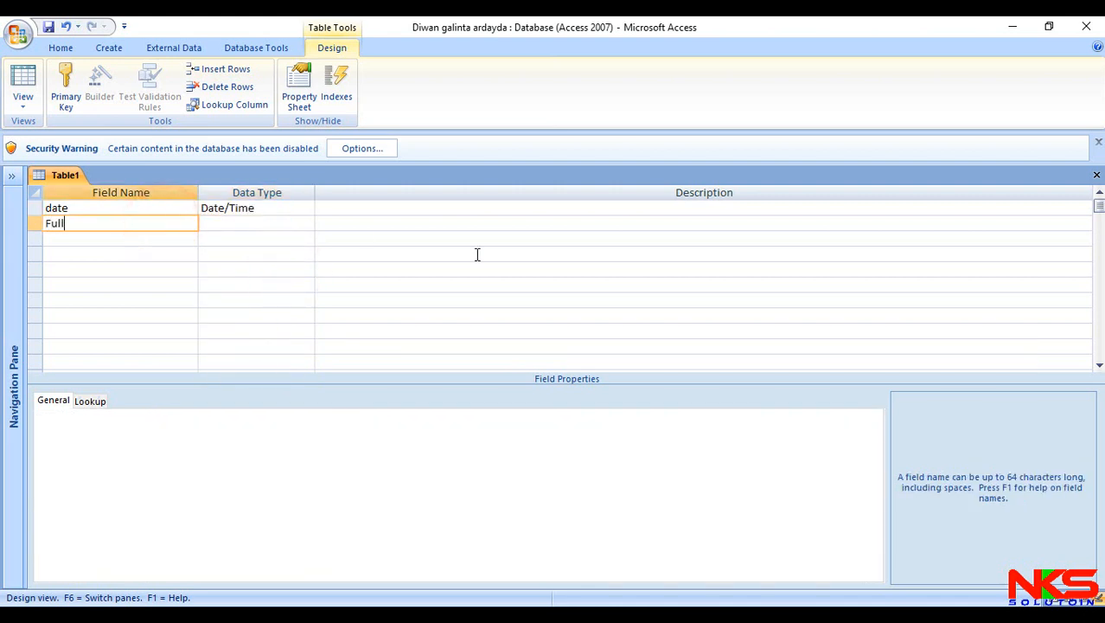
{"action": "key", "text": "Down"}
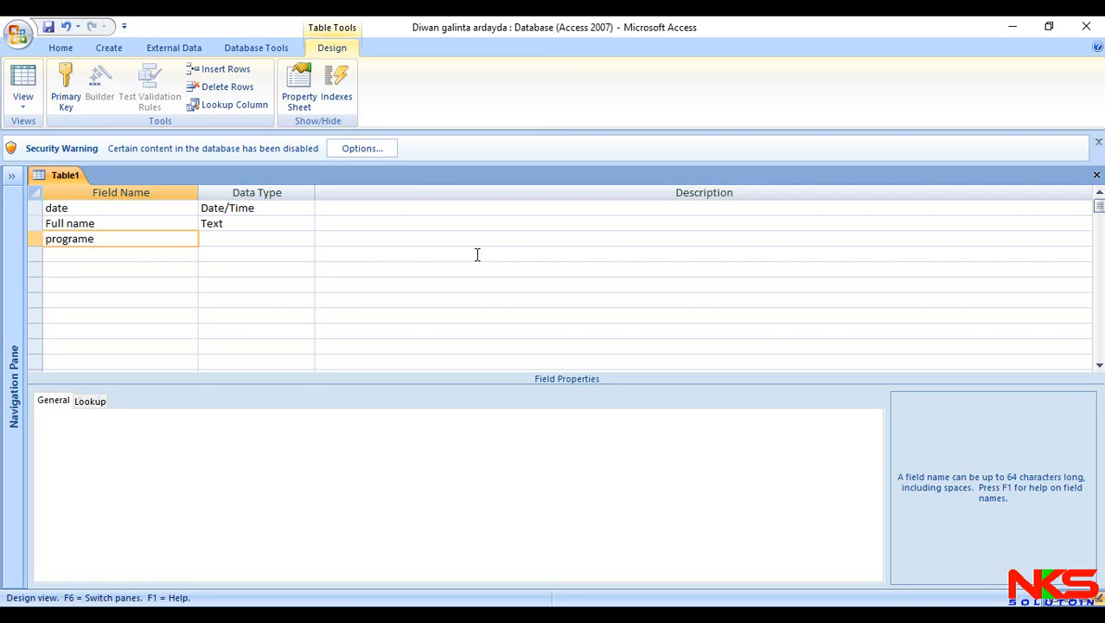
{"action": "key", "text": "Down"}
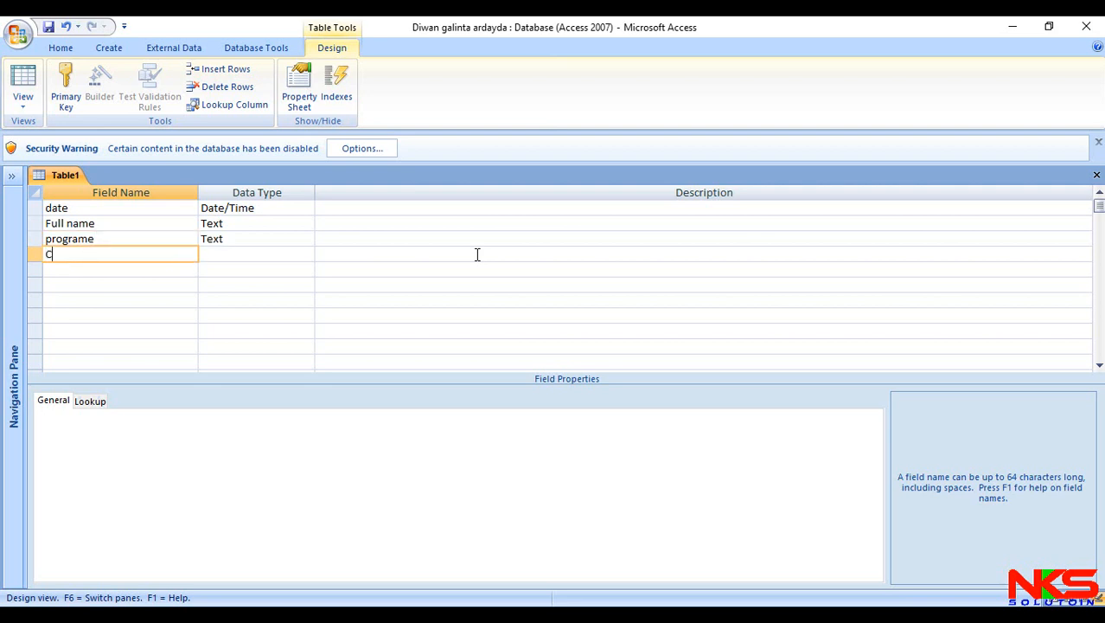
{"action": "key", "text": "Down"}
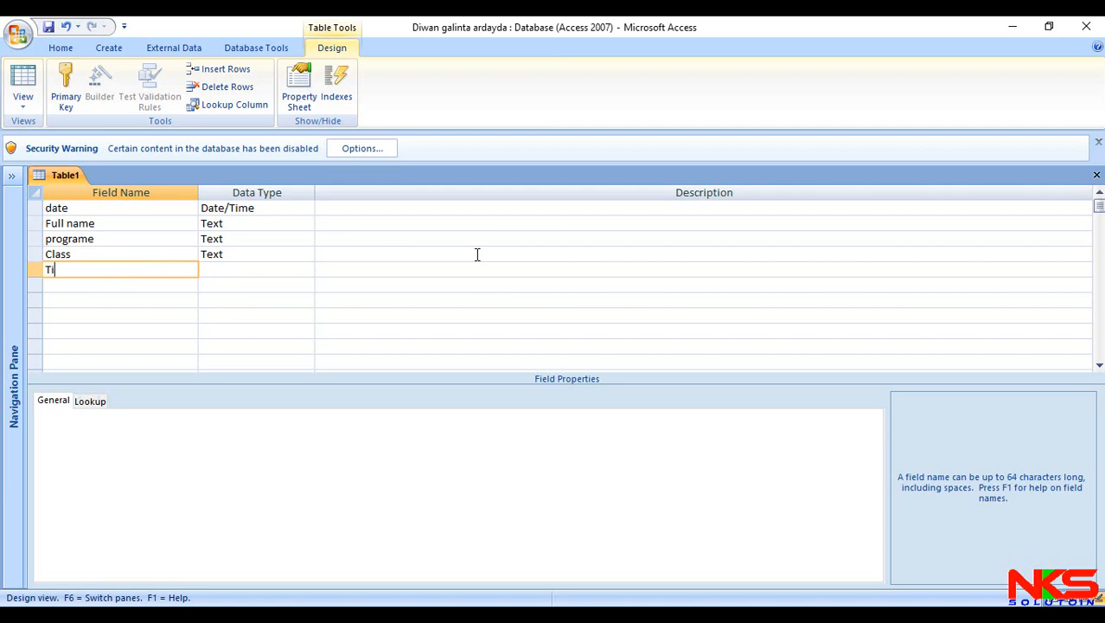
- Add a Time field with the Date/Time data type and an Amount field with the Currency data type
{"action": "key", "text": "Tab"}
{"action": "type", "text": "d"}
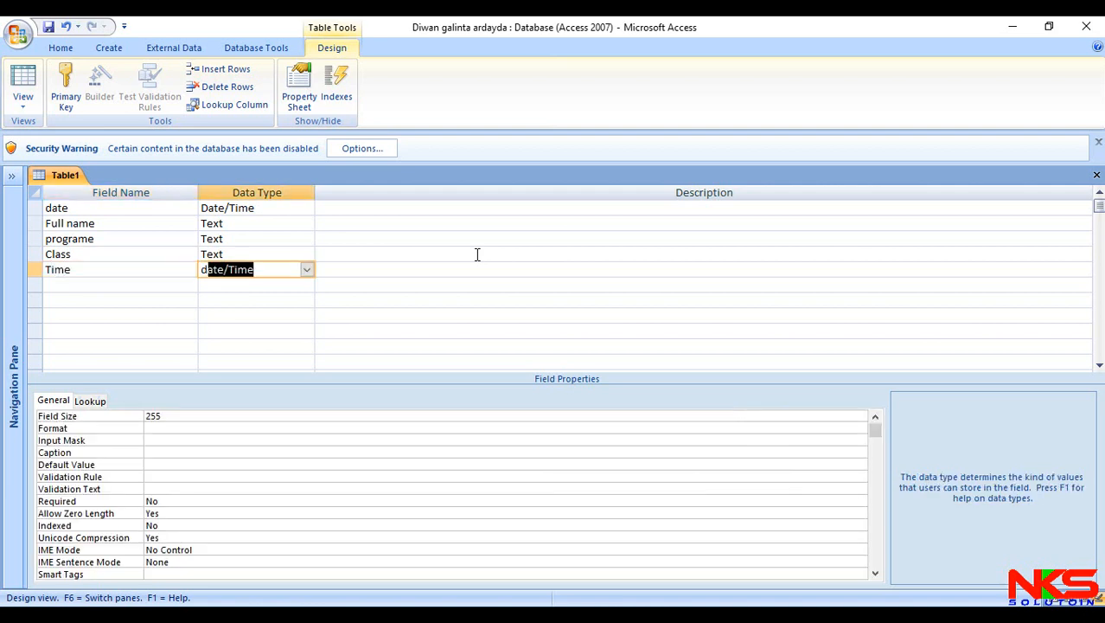
{"action": "left_click", "coordinate": [169, 283]}
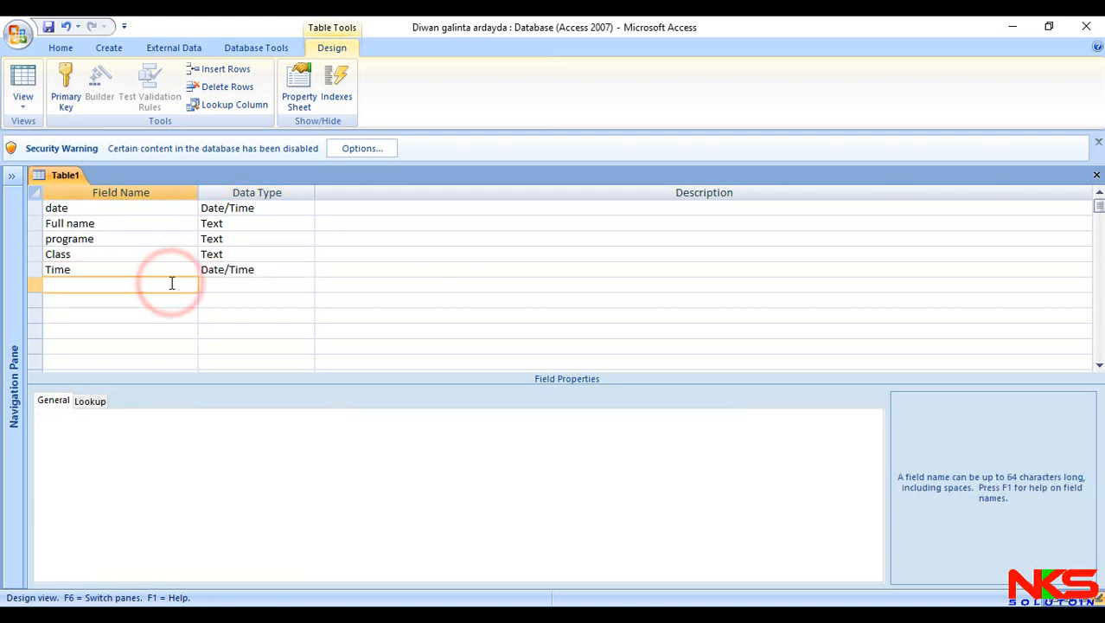
{"action": "type", "text": "Amount"}
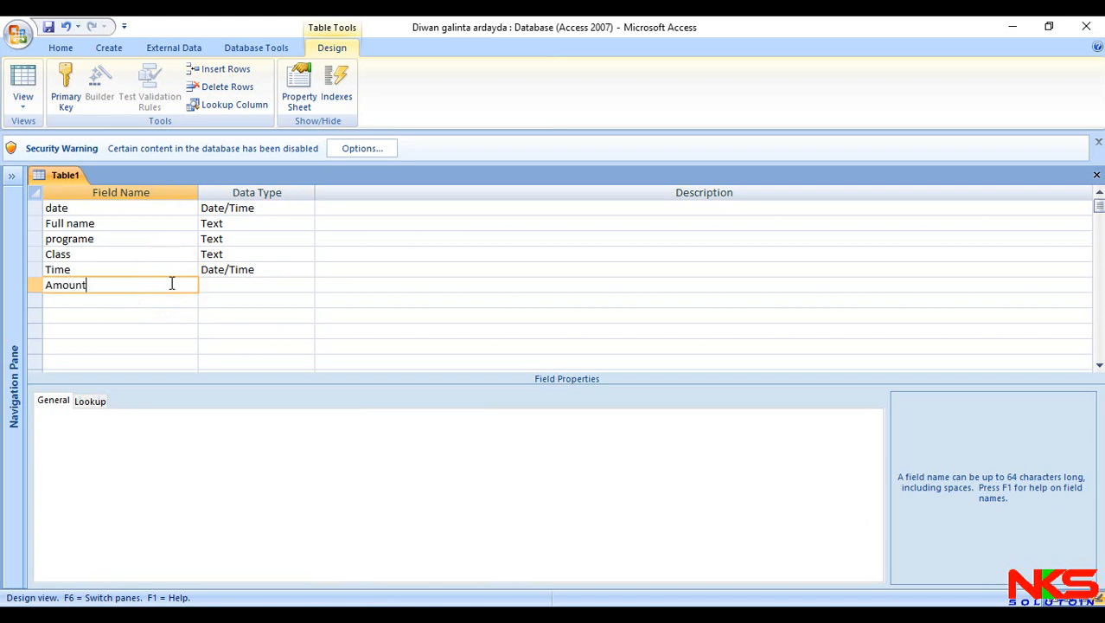
{"action": "key", "text": "Tab"}
{"action": "type", "text": "c"}
- Add a Paid field below Amount with the Yes/No data type
{"action": "key", "text": "Down"}
{"action": "key", "text": "Left"}
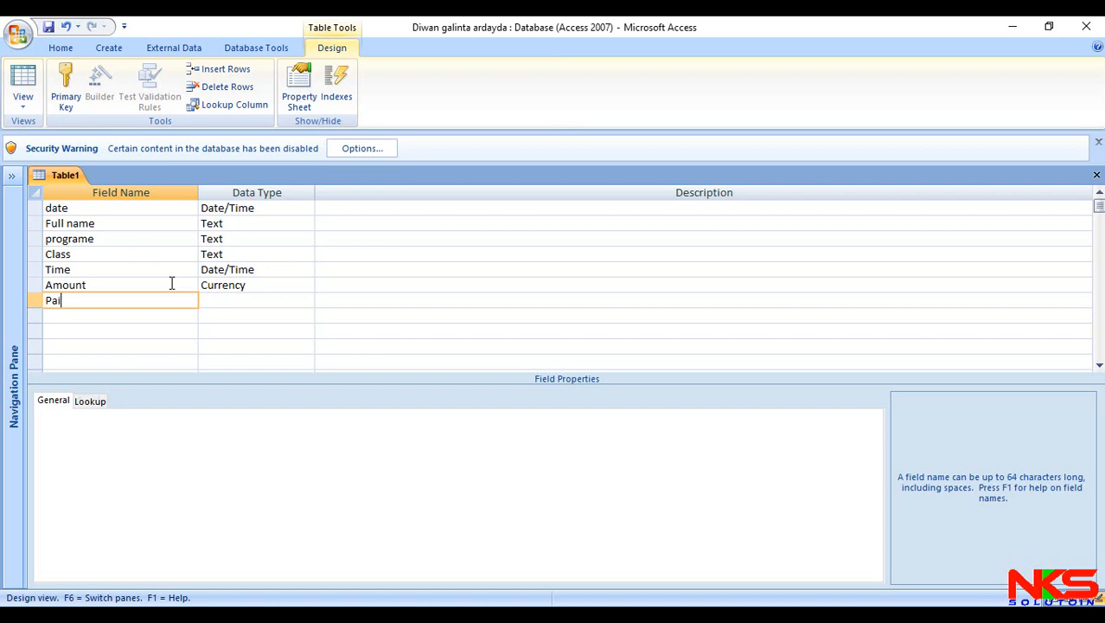
{"action": "key", "text": "Tab"}
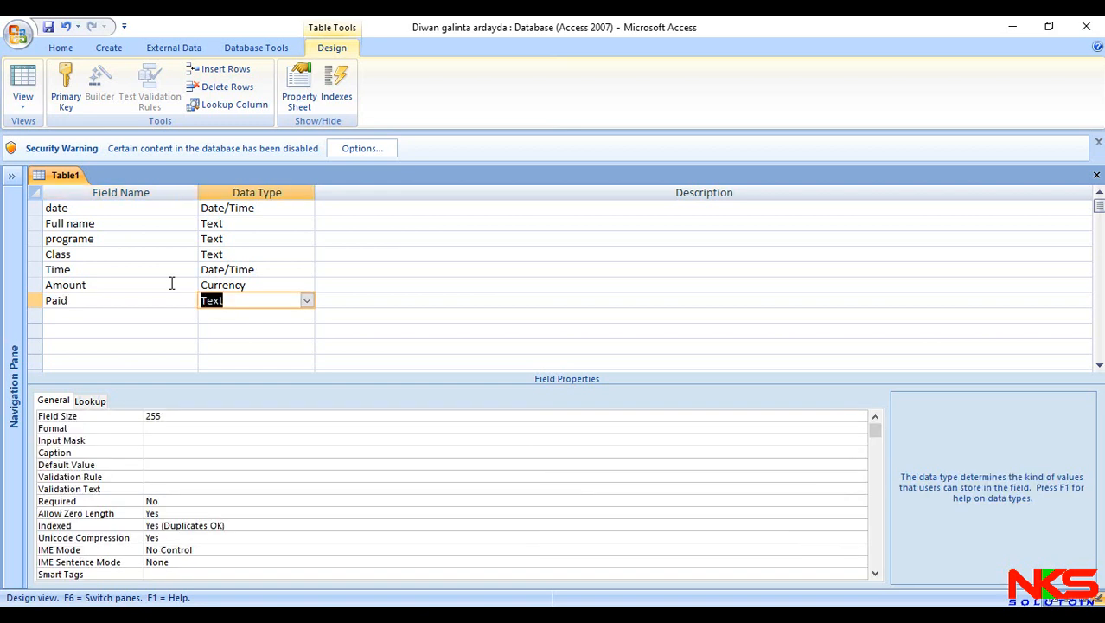
{"action": "left_click", "coordinate": [306, 300]}
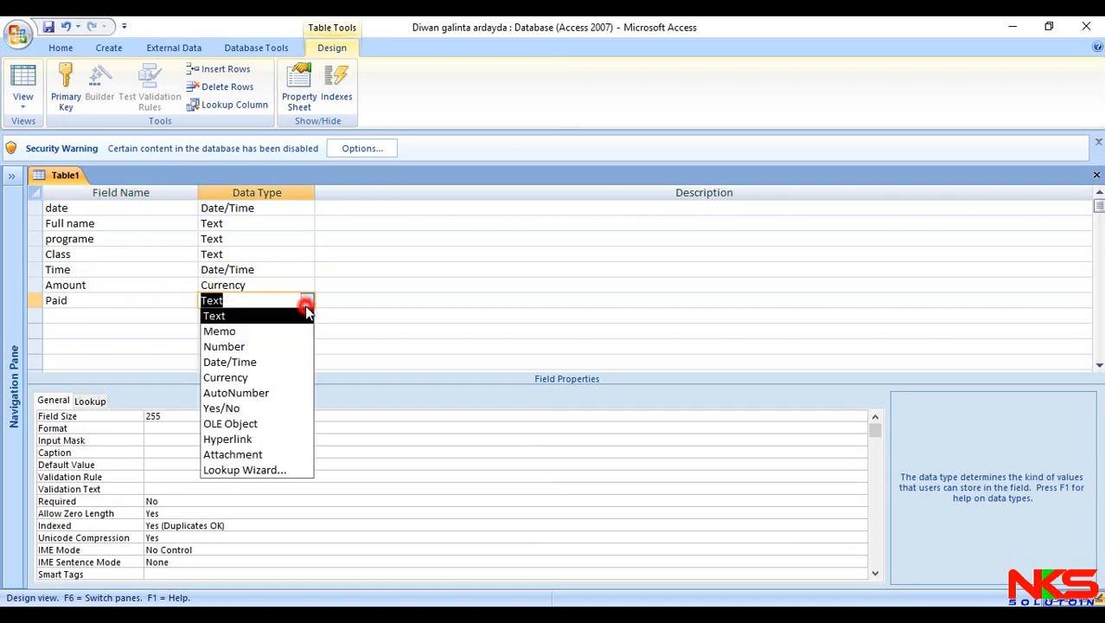
{"action": "left_click", "coordinate": [274, 407]}
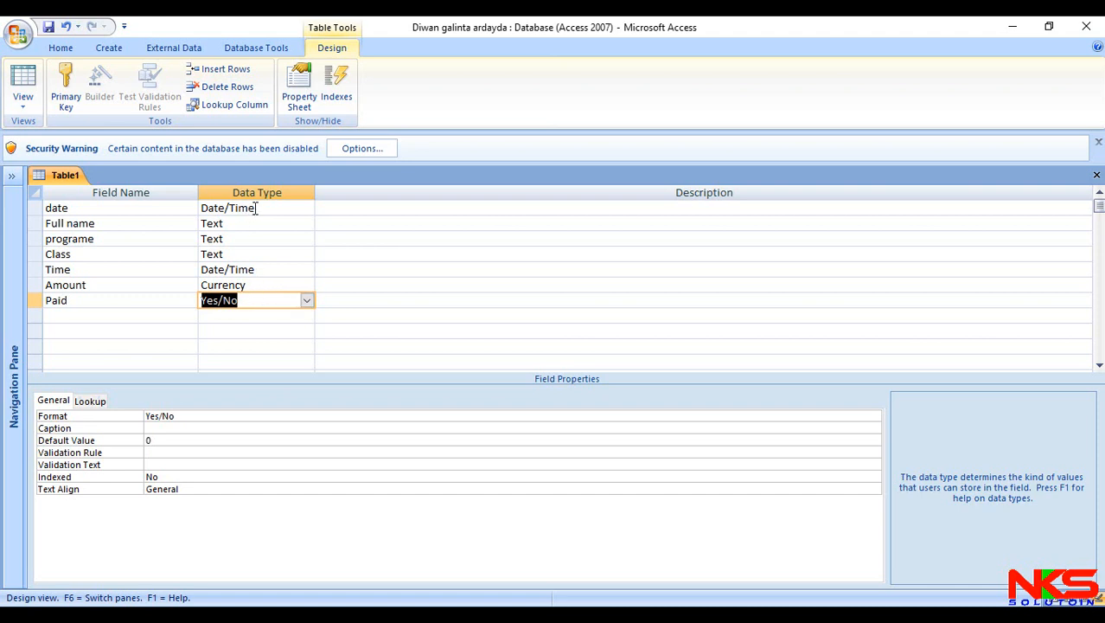
- Close the table design, saving it as Registrations and letting a primary key be created
{"action": "left_click", "coordinate": [1096, 175]}
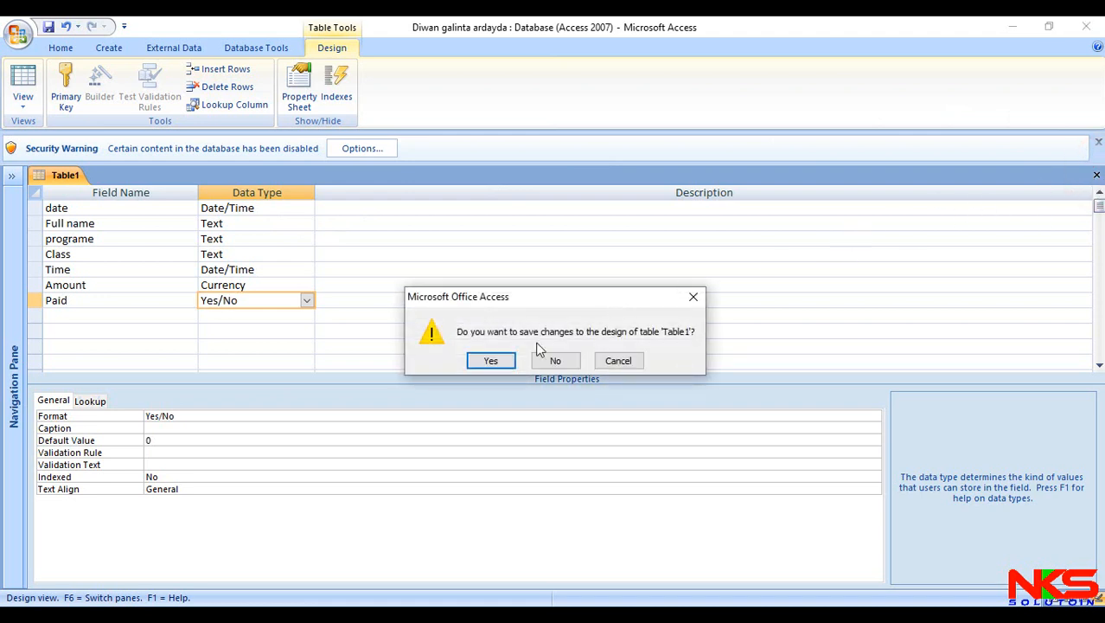
{"action": "left_click", "coordinate": [493, 360]}
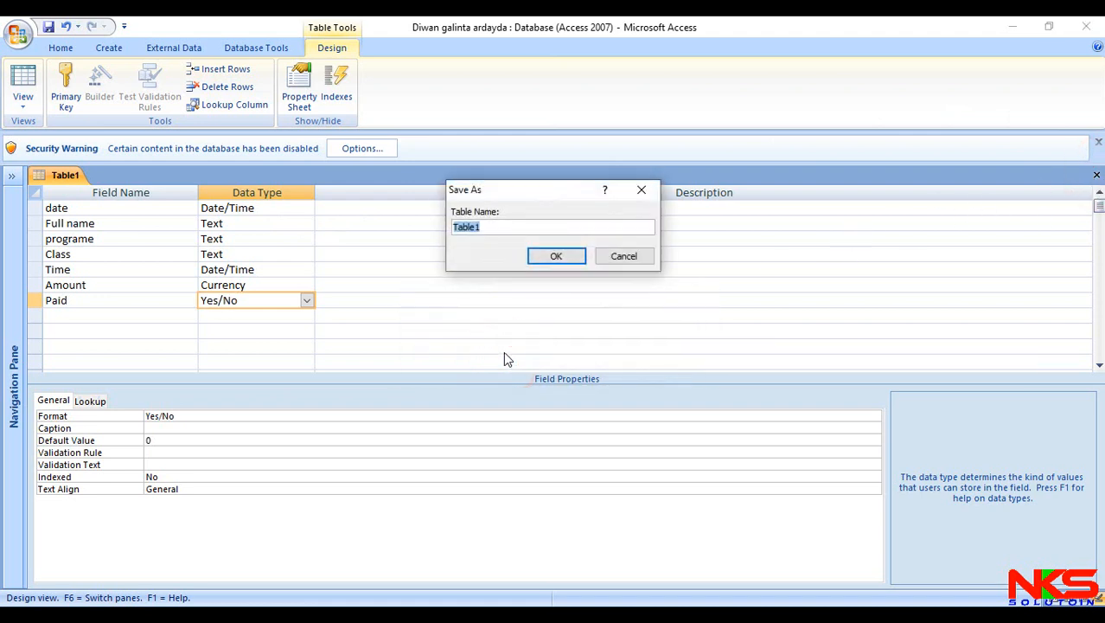
{"action": "type", "text": "feepaid"}
{"action": "key", "text": "Return"}
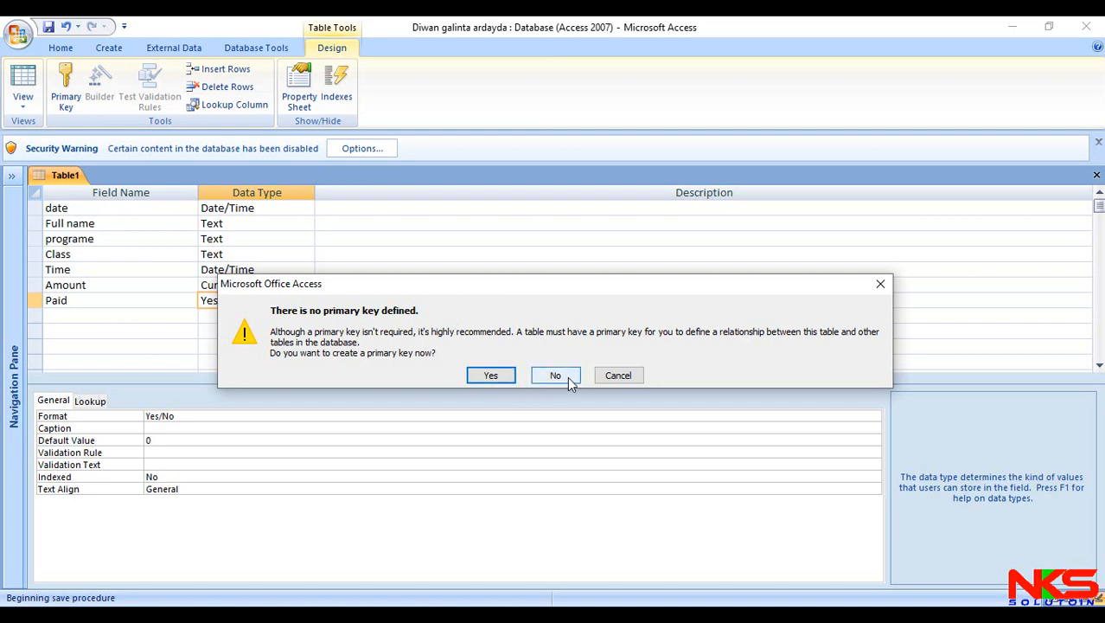
{"action": "left_click", "coordinate": [493, 376]}
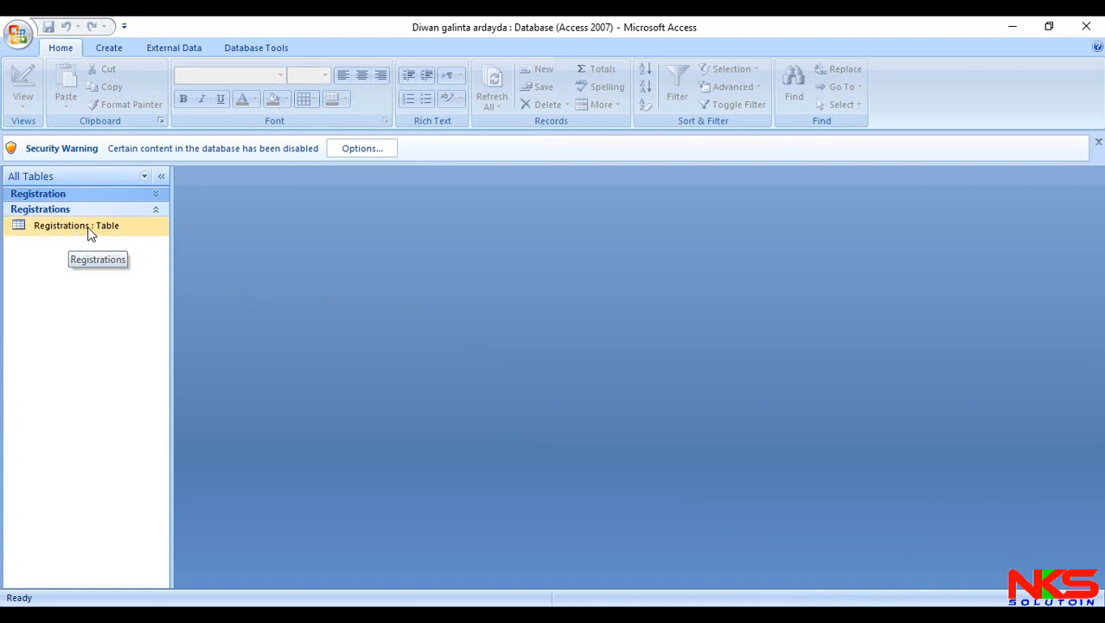
- Create a form from the Registrations table with the Form Wizard, including all fields and keeping the default settings
{"action": "left_click", "coordinate": [109, 49]}
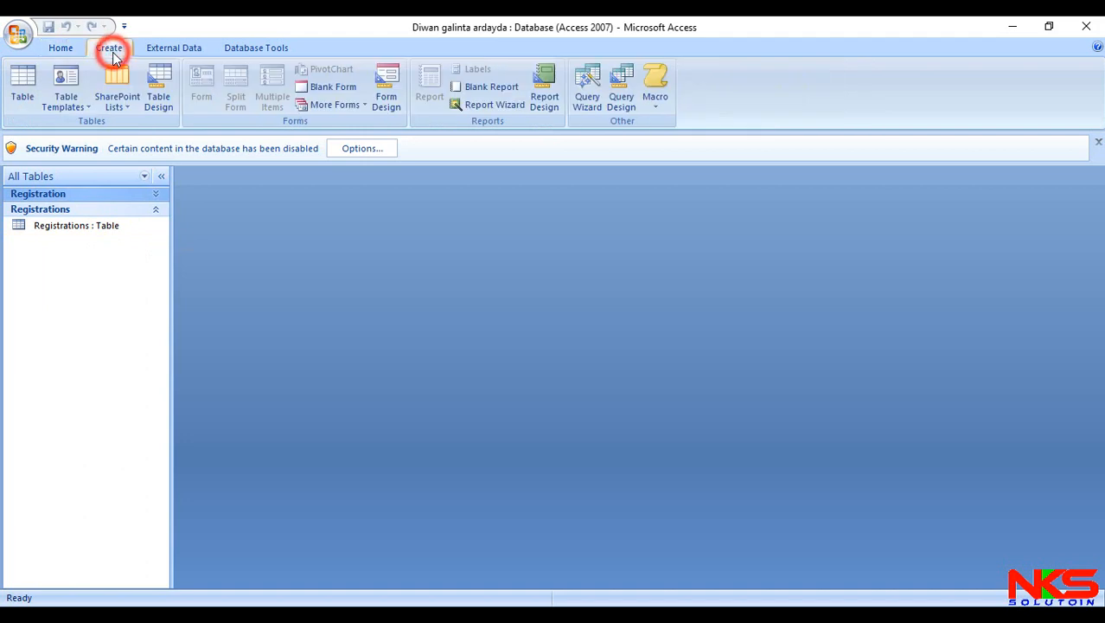
{"action": "left_click", "coordinate": [329, 105]}
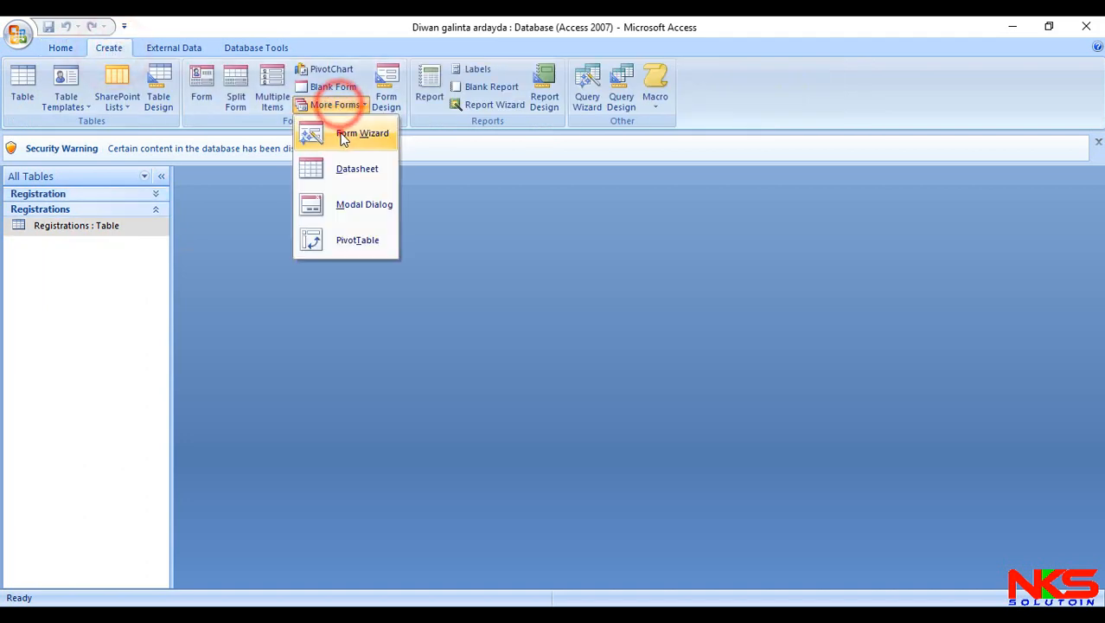
{"action": "left_click", "coordinate": [345, 131]}
{"action": "left_click", "coordinate": [527, 297]}
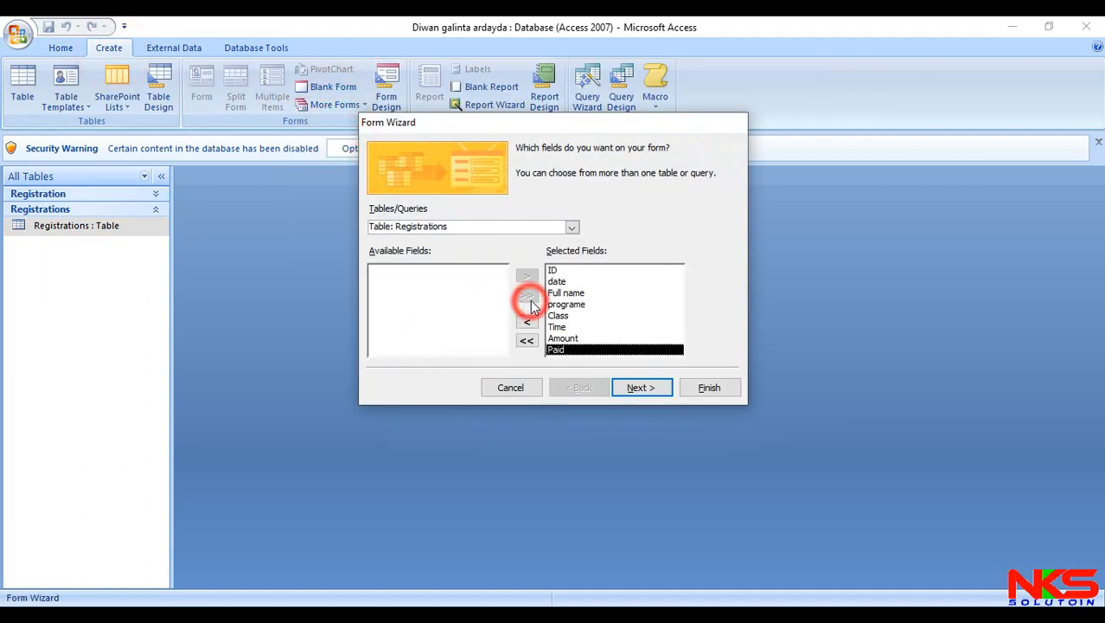
{"action": "left_click", "coordinate": [709, 388]}
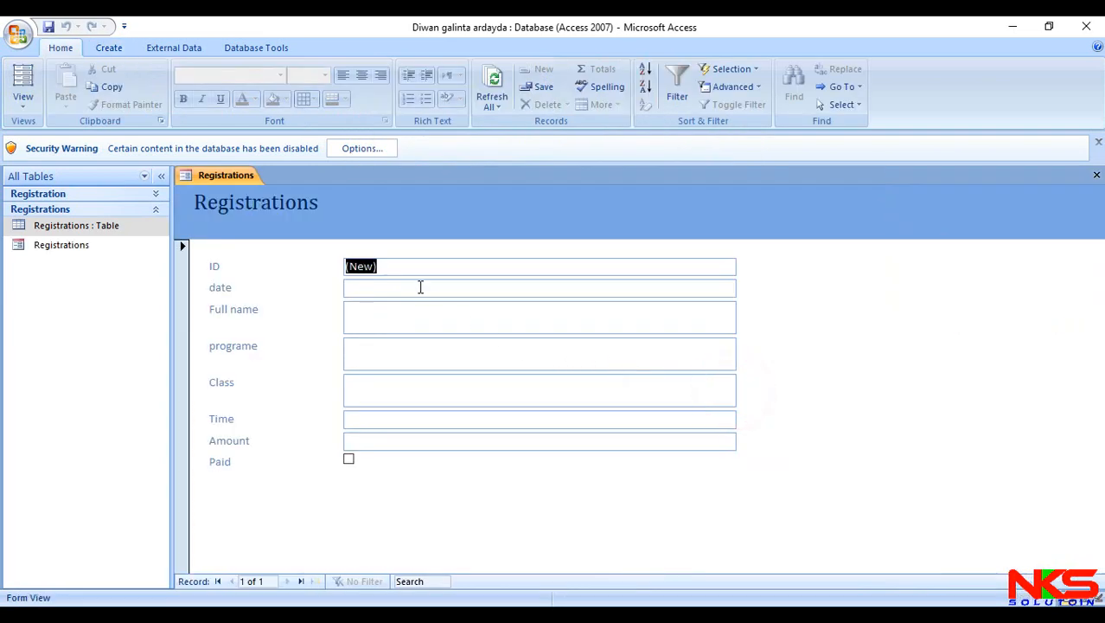
- Enter 27/08/2020 as the date and the student's full name in the first record of the Registrations form
{"action": "left_click", "coordinate": [422, 287]}
{"action": "key", "text": "ctrl+semicolon"}
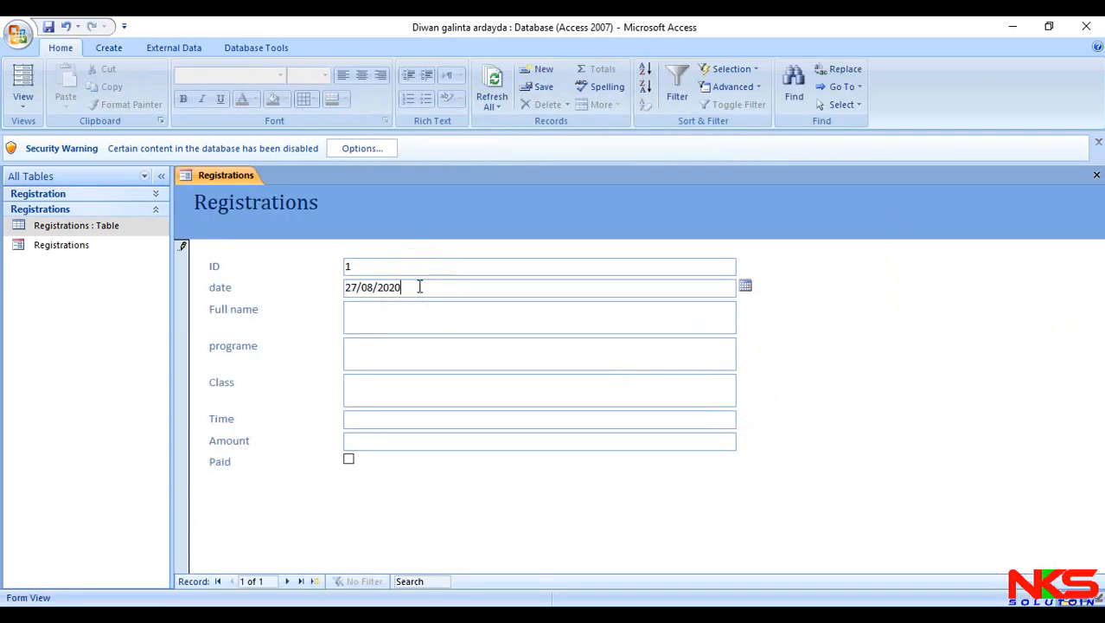
{"action": "left_click", "coordinate": [415, 309]}
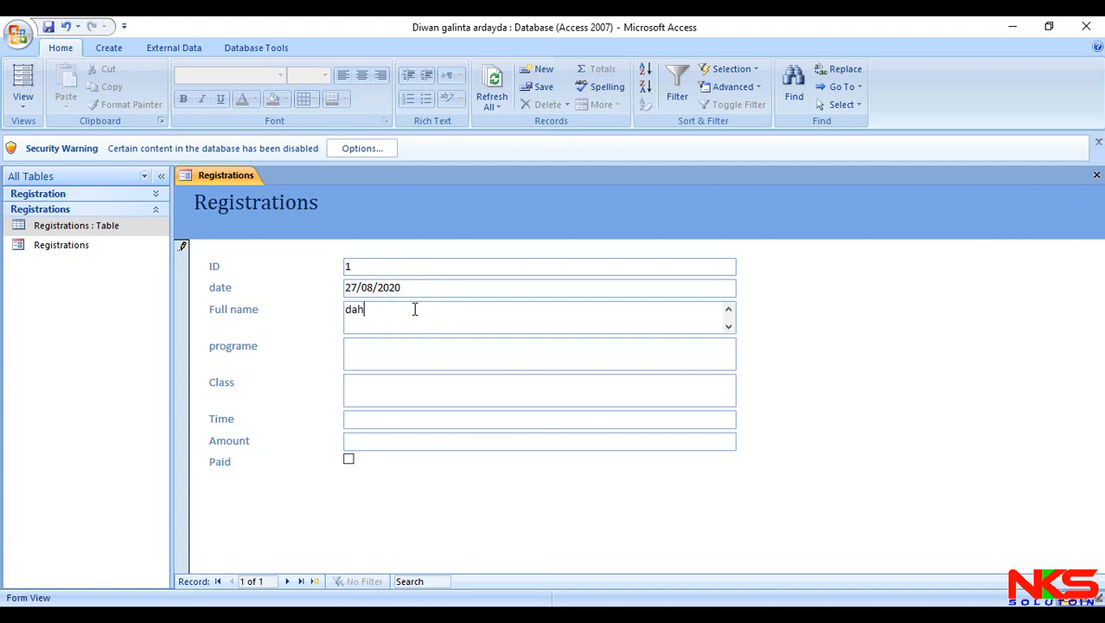
- Complete the first record with programe accounting, class A, time 16:00 and amount 25
{"action": "left_click", "coordinate": [412, 346]}
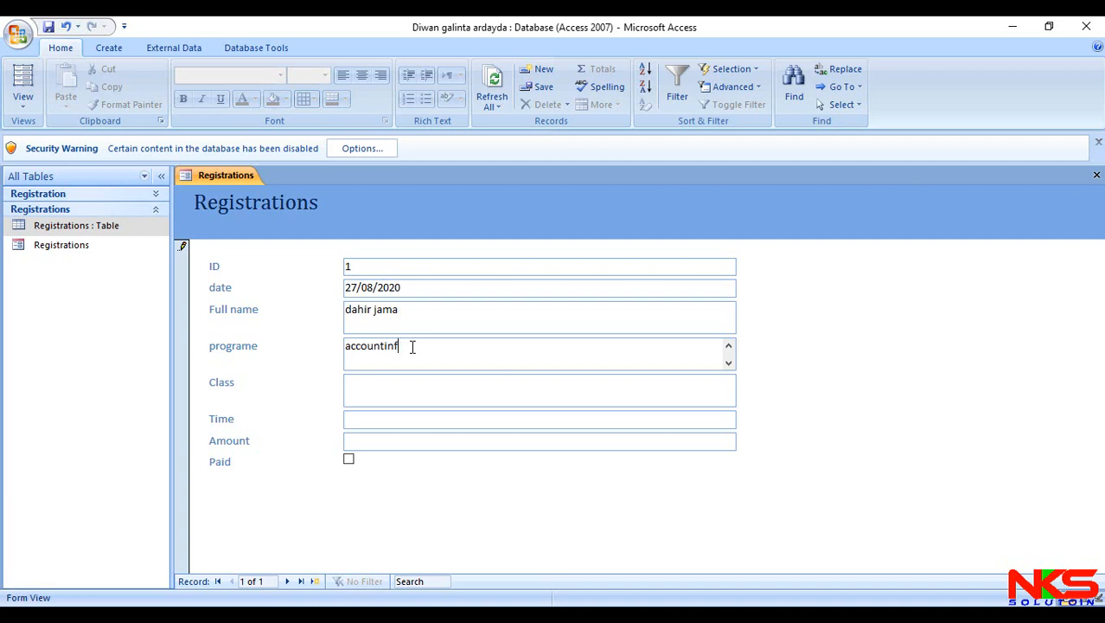
{"action": "left_click", "coordinate": [460, 381]}
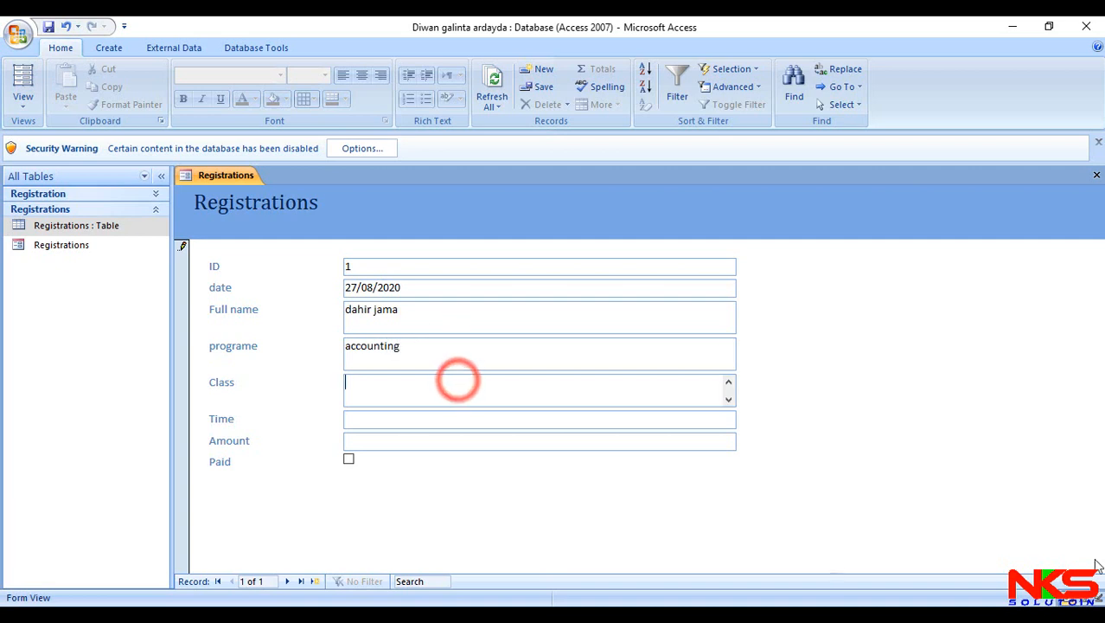
{"action": "type", "text": "A"}
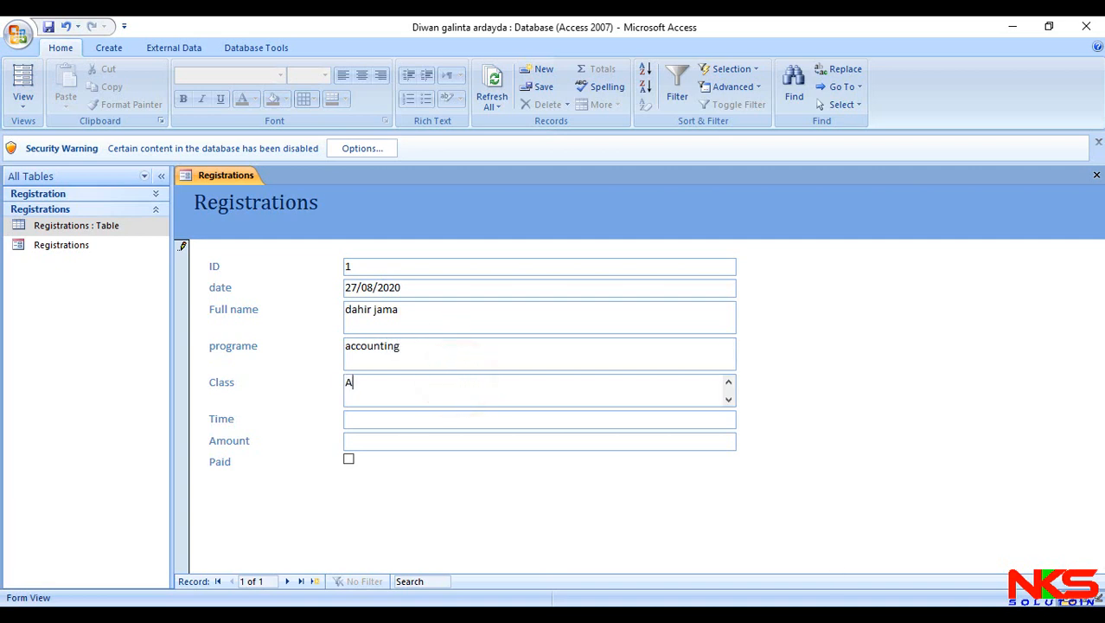
{"action": "left_click", "coordinate": [394, 418]}
{"action": "type", "text": "1"}
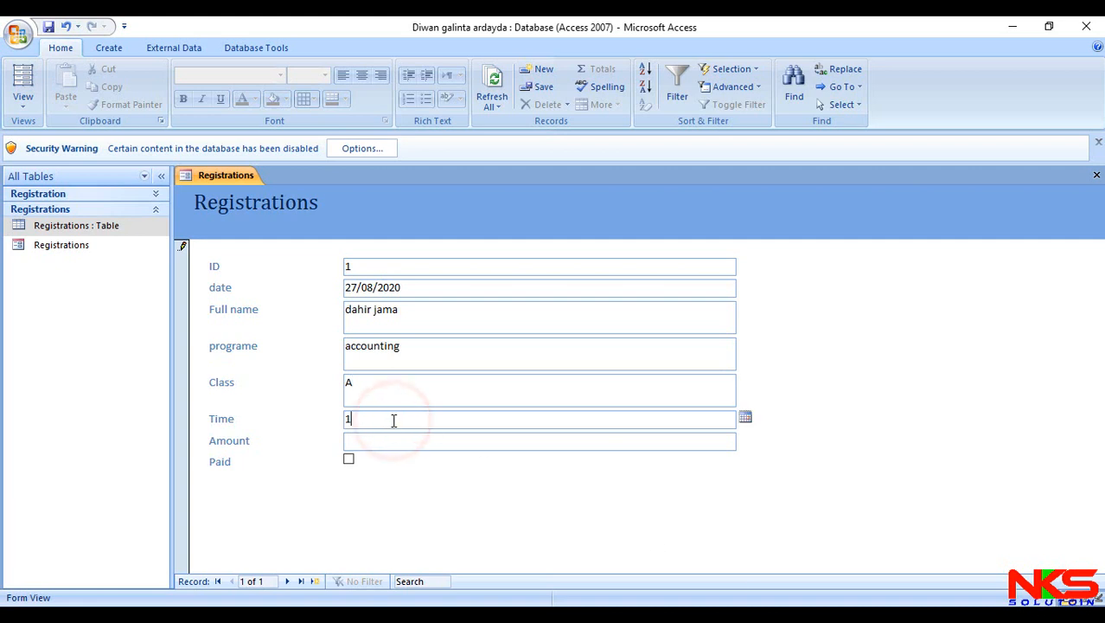
{"action": "type", "text": "6:00"}
{"action": "left_click", "coordinate": [381, 439]}
{"action": "type", "text": "25"}
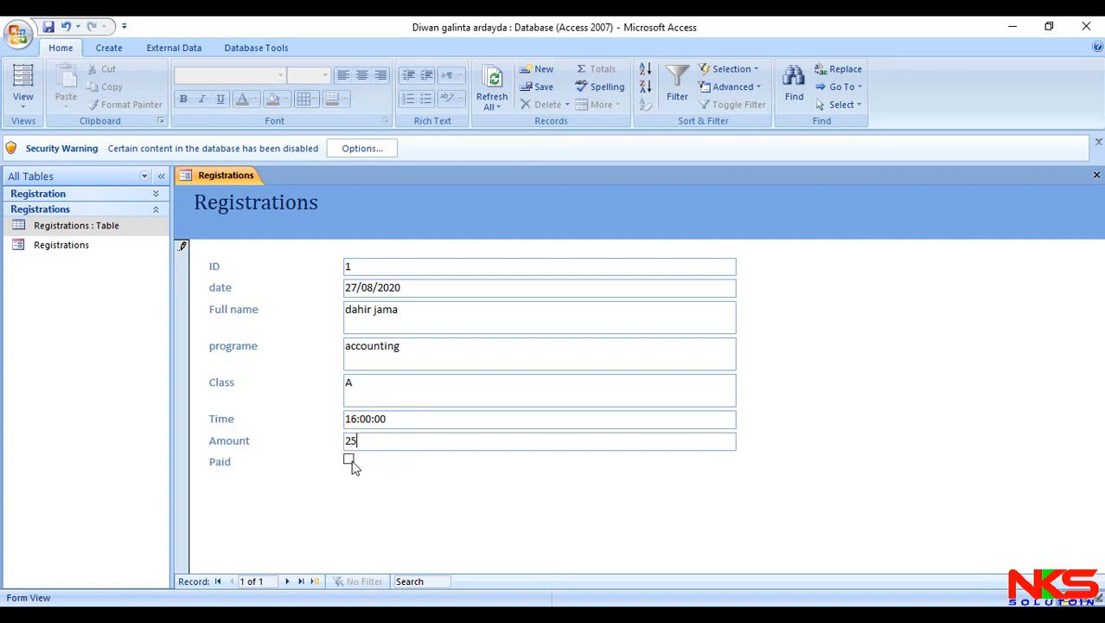
- Start a second record in the Registrations form and fill in today's date
{"action": "left_click", "coordinate": [314, 581]}
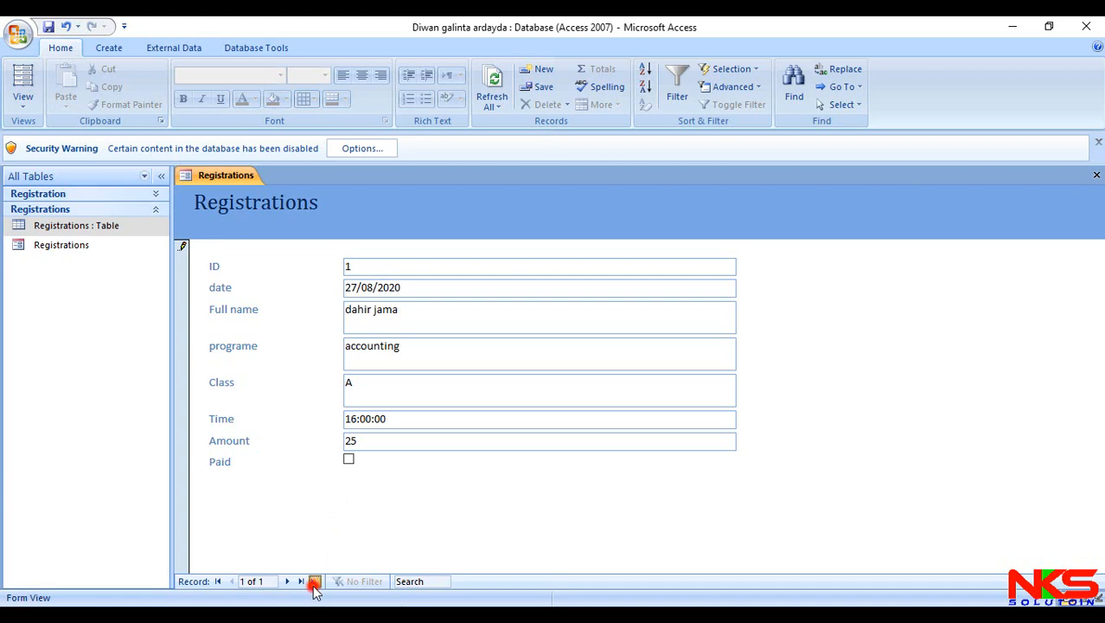
{"action": "left_click", "coordinate": [367, 289]}
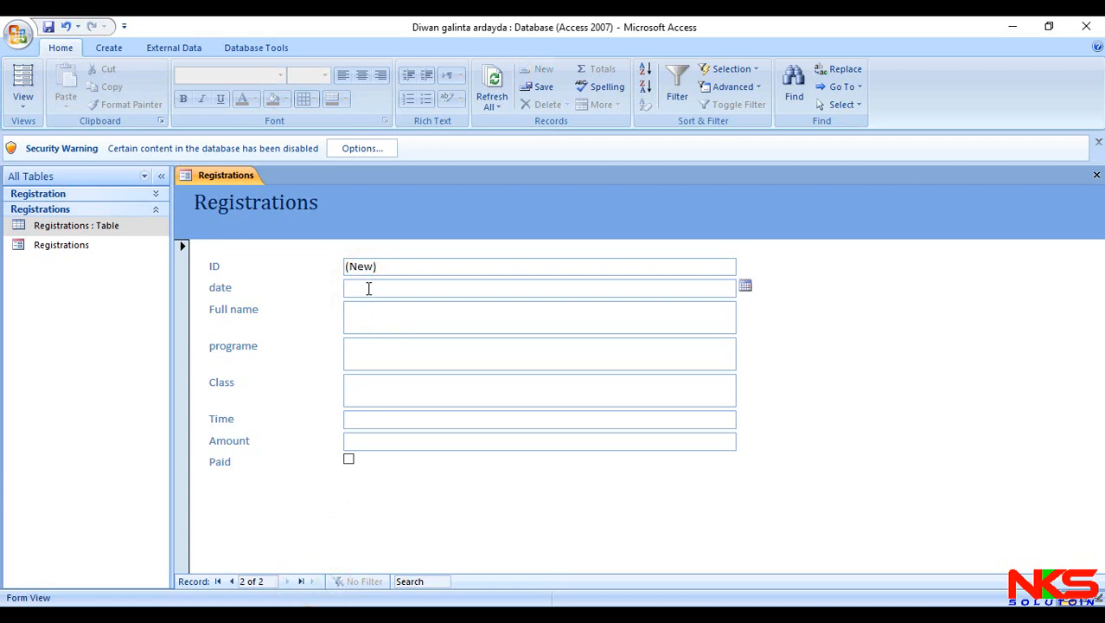
{"action": "key", "text": "ctrl+semicolon"}
{"action": "left_click", "coordinate": [394, 307]}
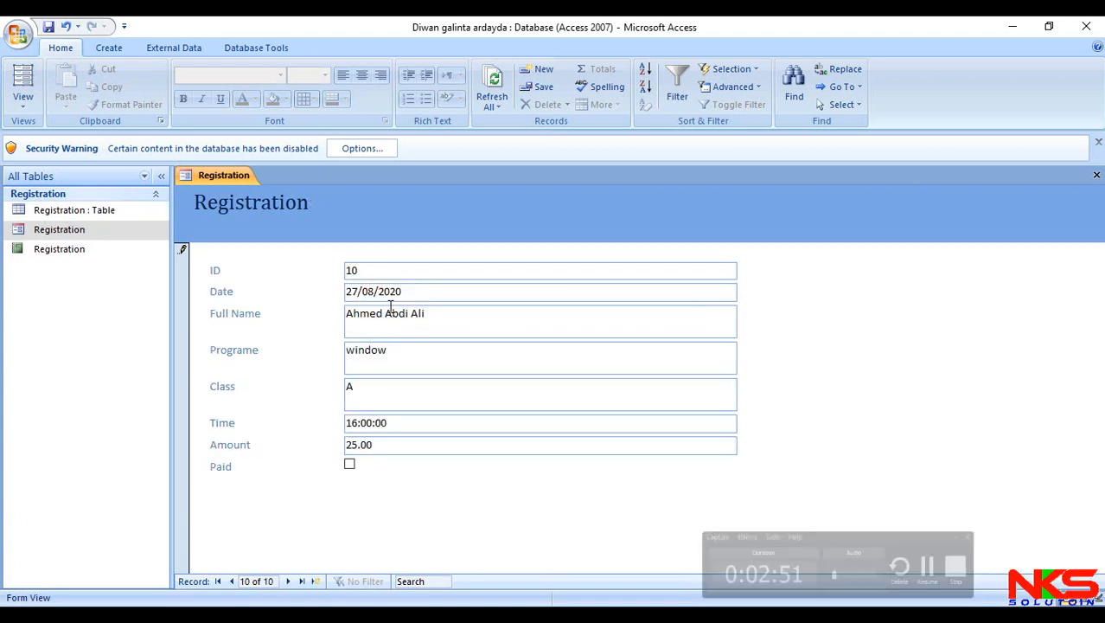
- Mark record 10 in the Registration form as paid, and start a new record dated 27/08/2020
{"action": "left_click", "coordinate": [349, 465]}
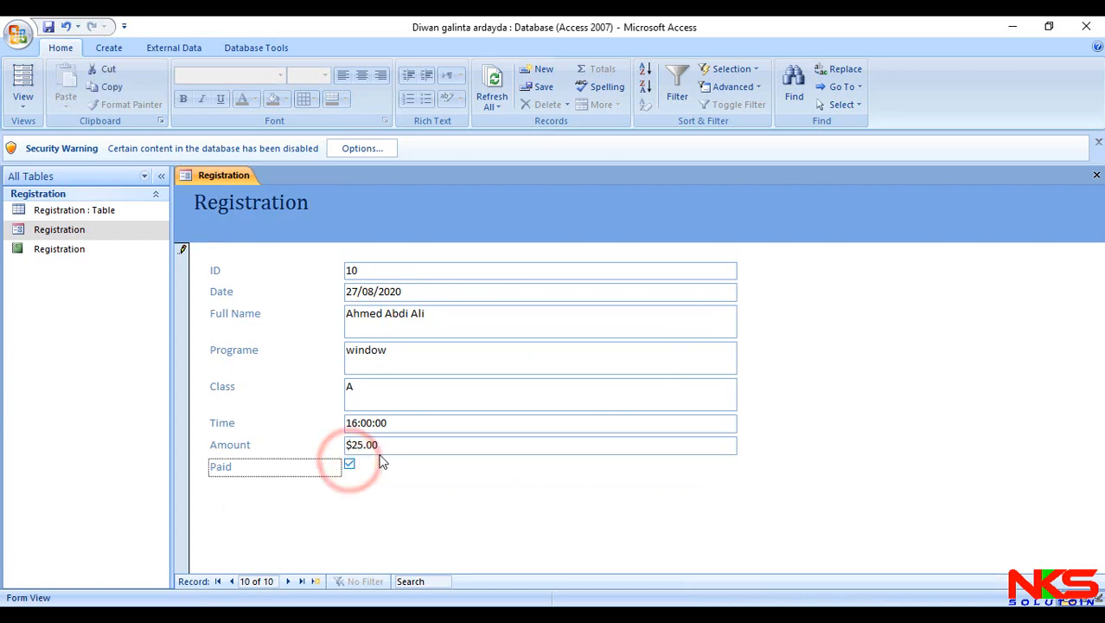
{"action": "left_click", "coordinate": [316, 581]}
{"action": "left_click", "coordinate": [415, 289]}
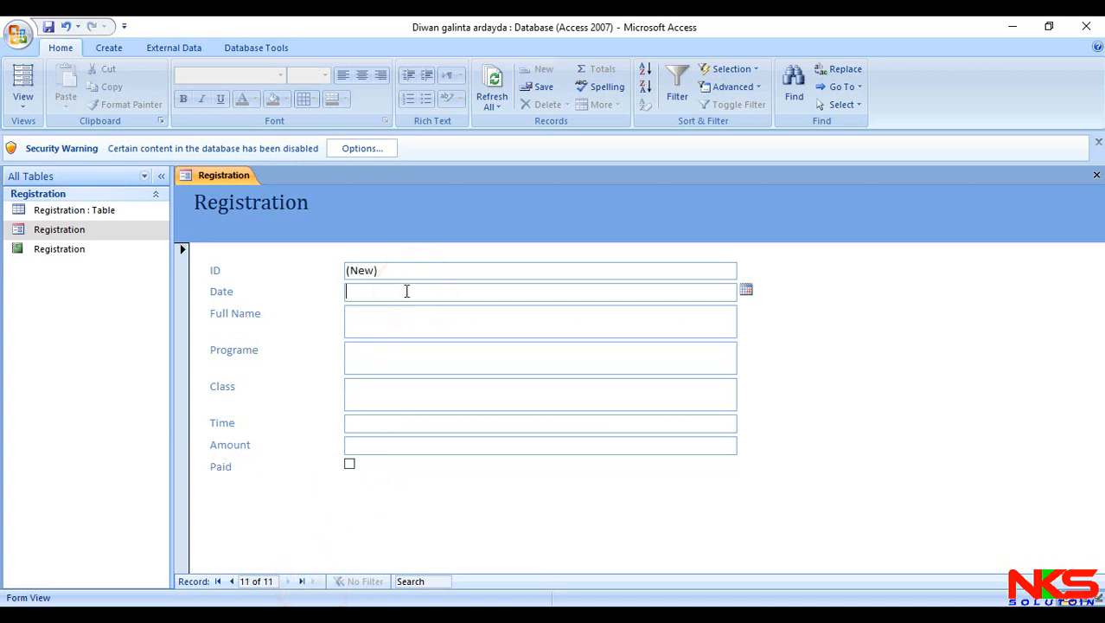
{"action": "key", "text": "ctrl+semicolon"}
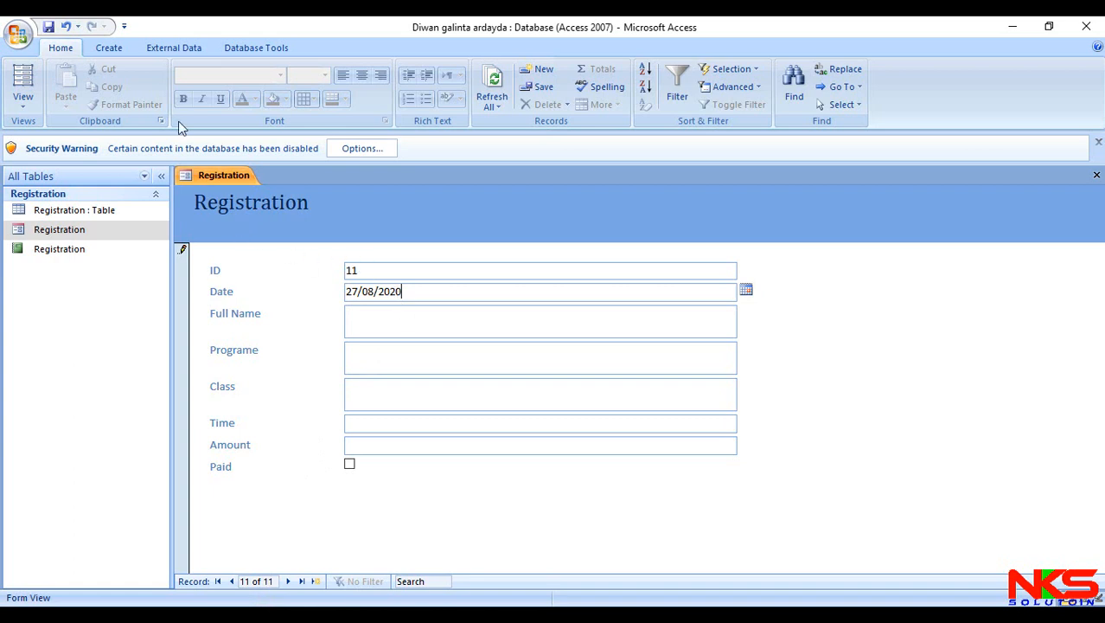
- Create a report from the Registration table with the Report Wizard, including all fields and keeping the default settings
{"action": "left_click", "coordinate": [115, 49]}
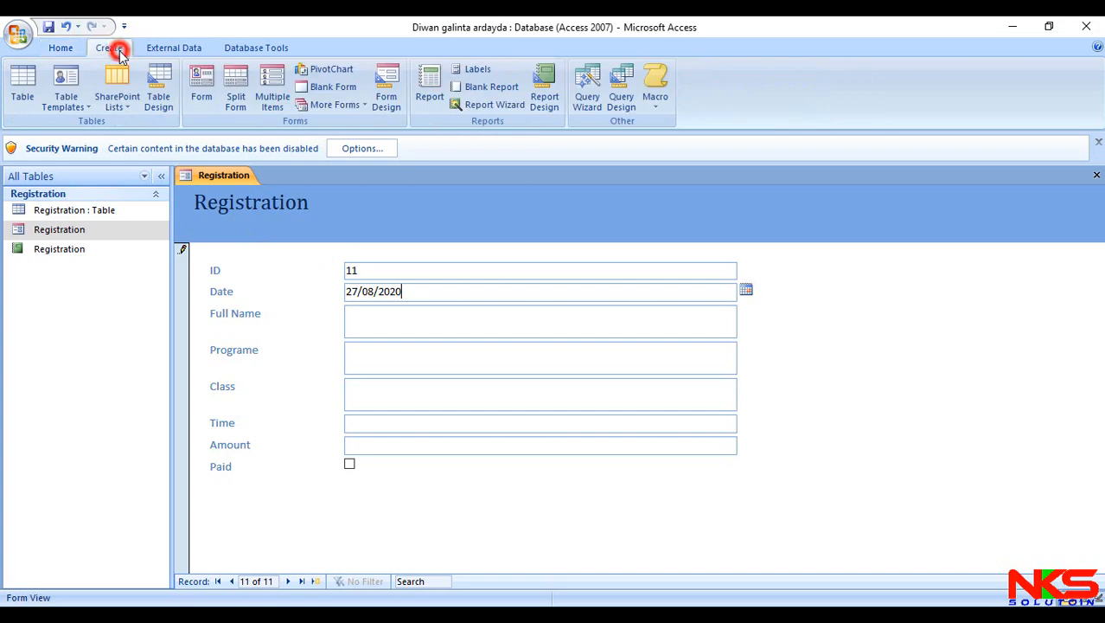
{"action": "left_click", "coordinate": [490, 105]}
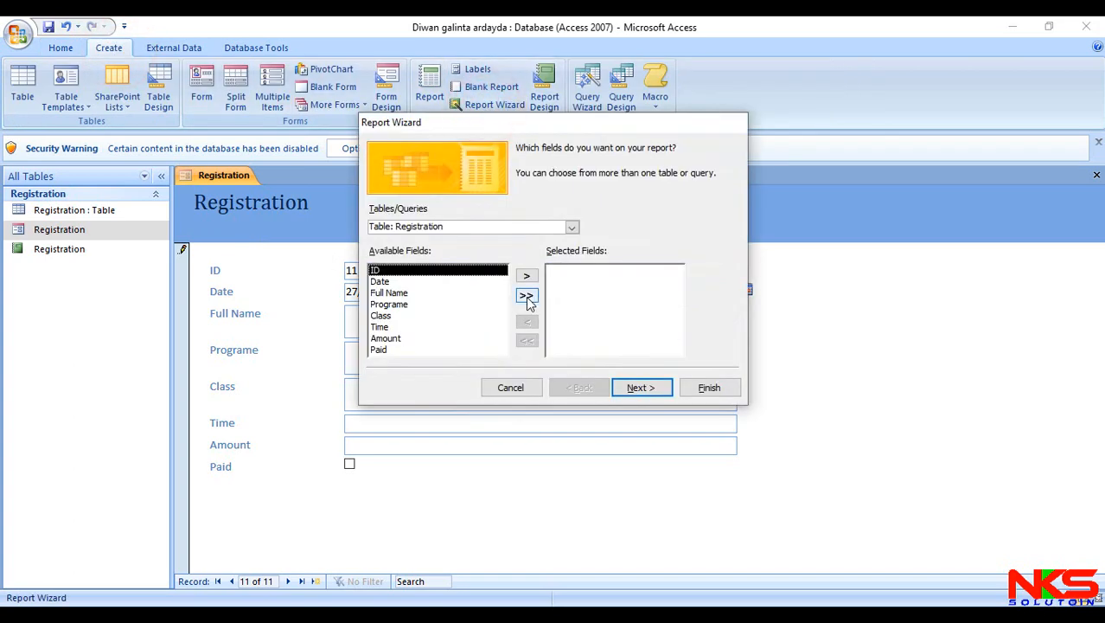
{"action": "left_click", "coordinate": [526, 296]}
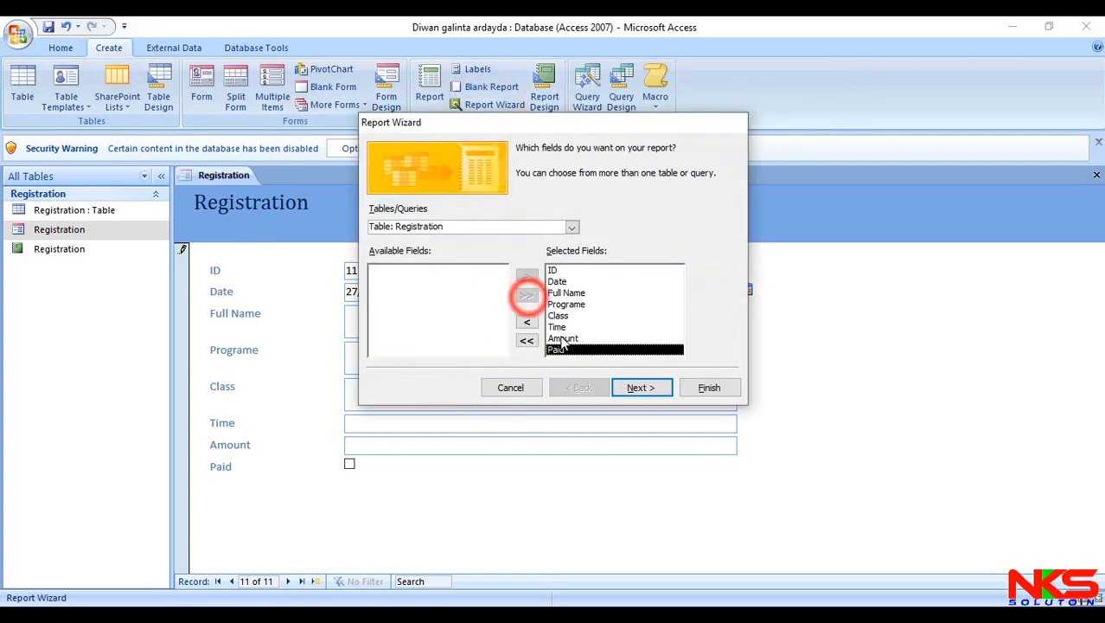
{"action": "left_click", "coordinate": [708, 388]}
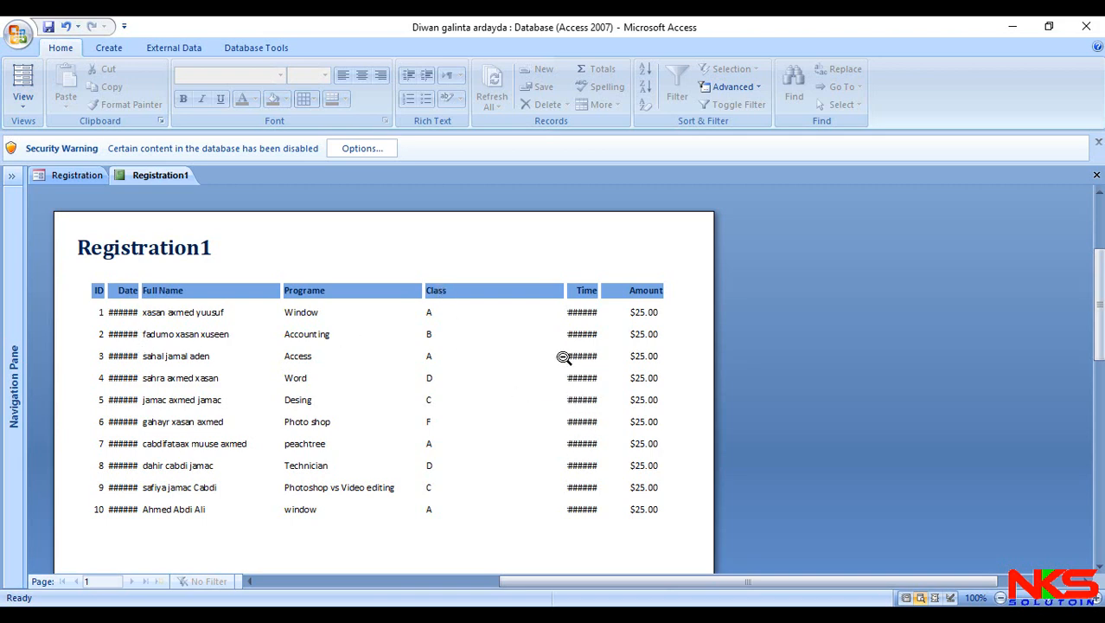
- Widen the Date and Time columns in the new report's Design View and close the report
{"action": "scroll", "coordinate": [566, 353], "scroll_direction": "down", "scroll_amount": 1}
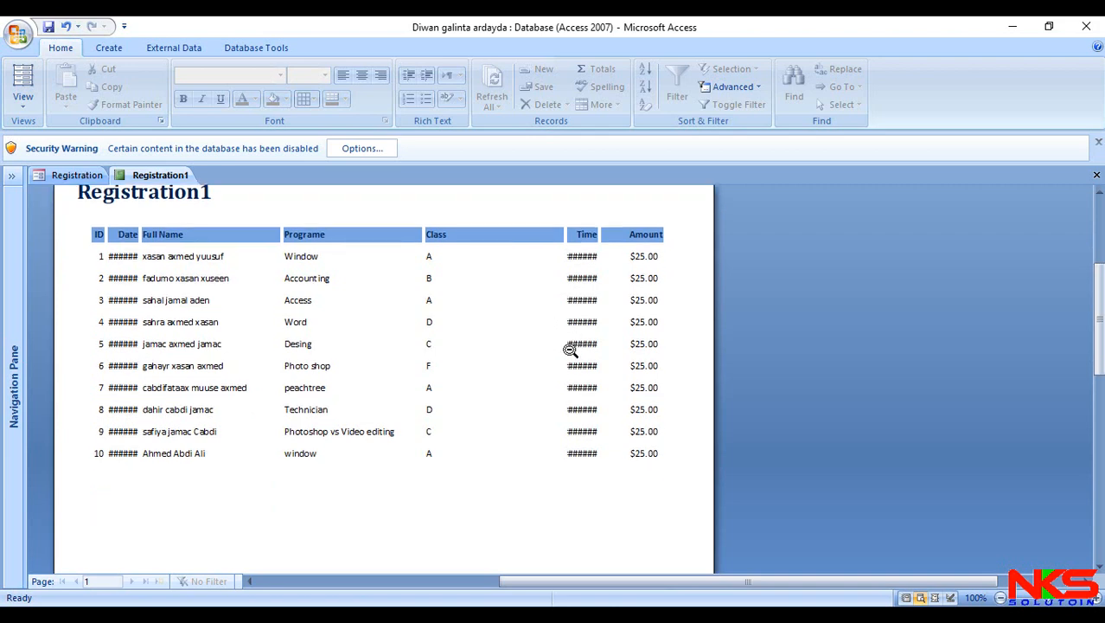
{"action": "right_click", "coordinate": [517, 508]}
{"action": "left_click", "coordinate": [567, 304]}
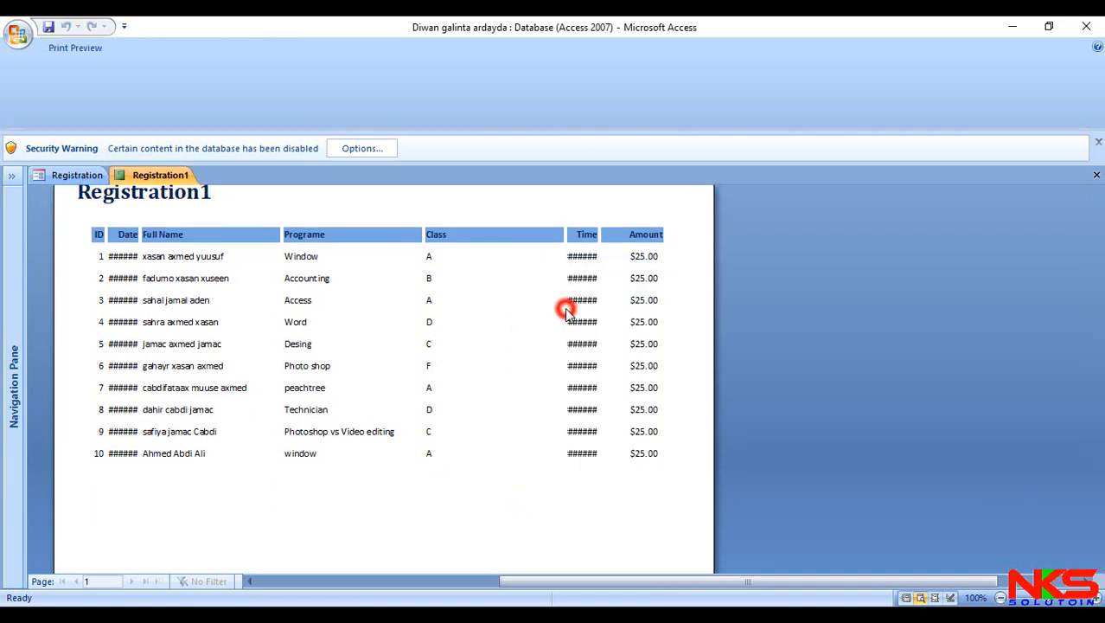
{"action": "left_click", "coordinate": [103, 293]}
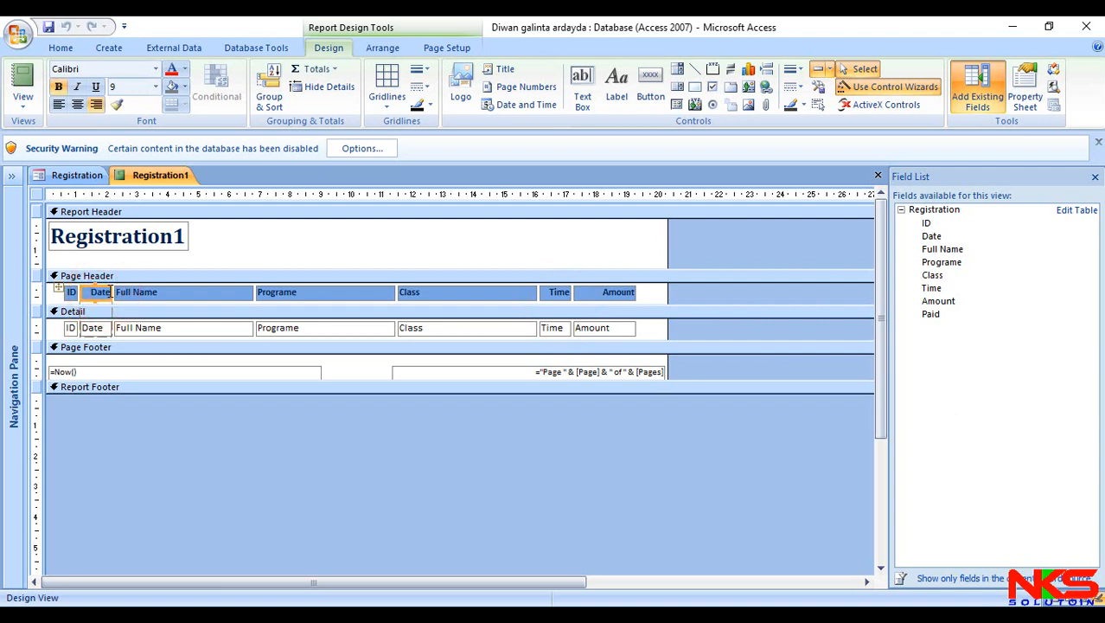
{"action": "left_click_drag", "start_coordinate": [111, 292], "coordinate": [142, 292]}
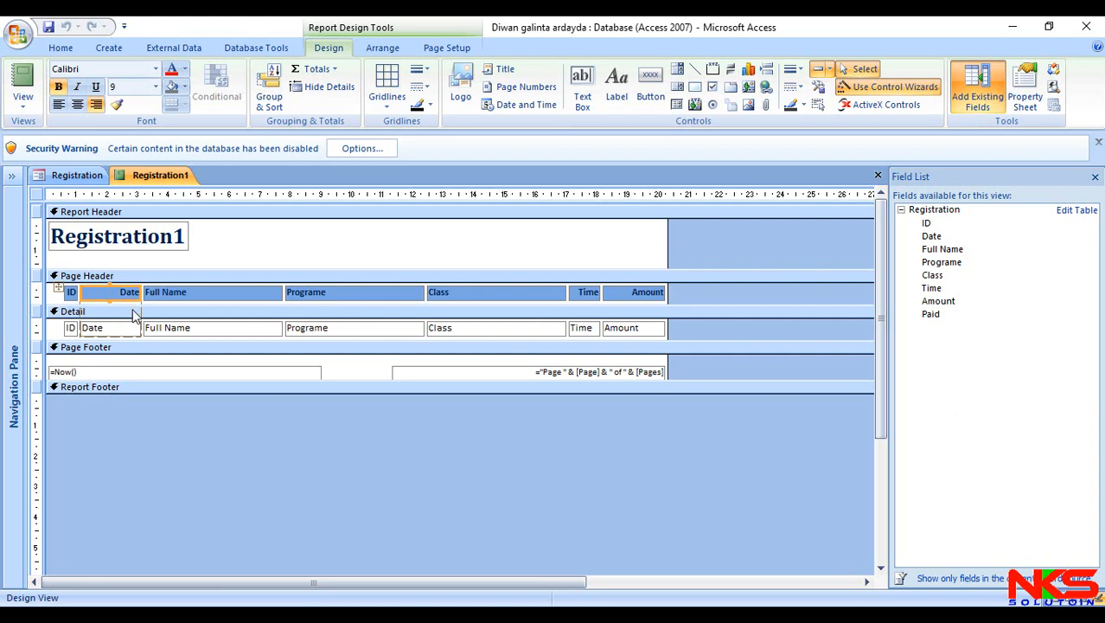
{"action": "left_click", "coordinate": [585, 294]}
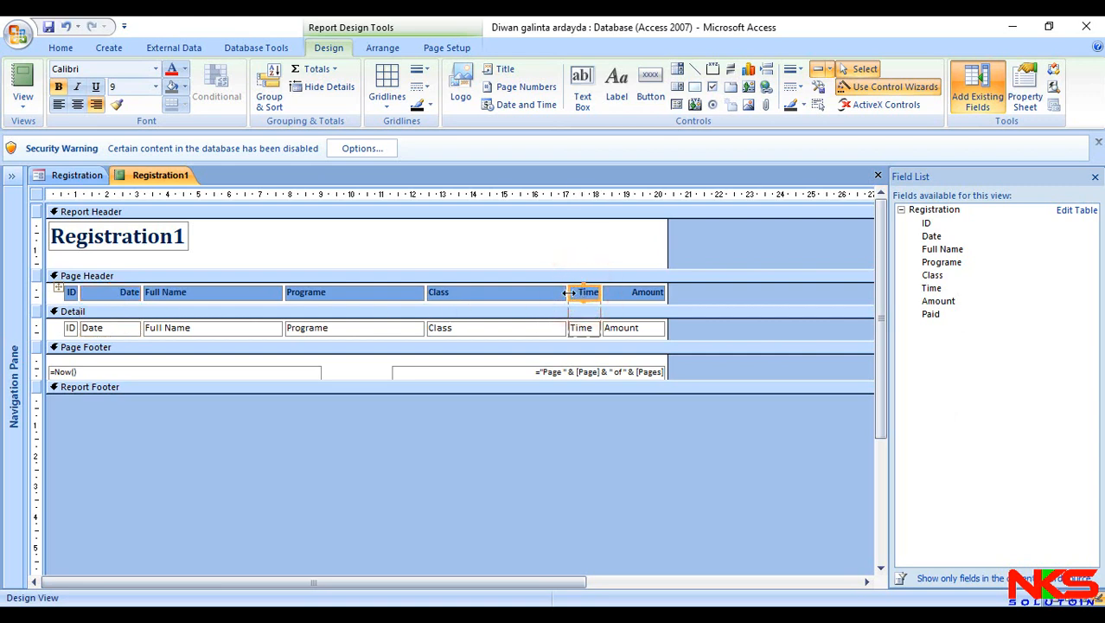
{"action": "left_click_drag", "start_coordinate": [569, 293], "coordinate": [525, 292]}
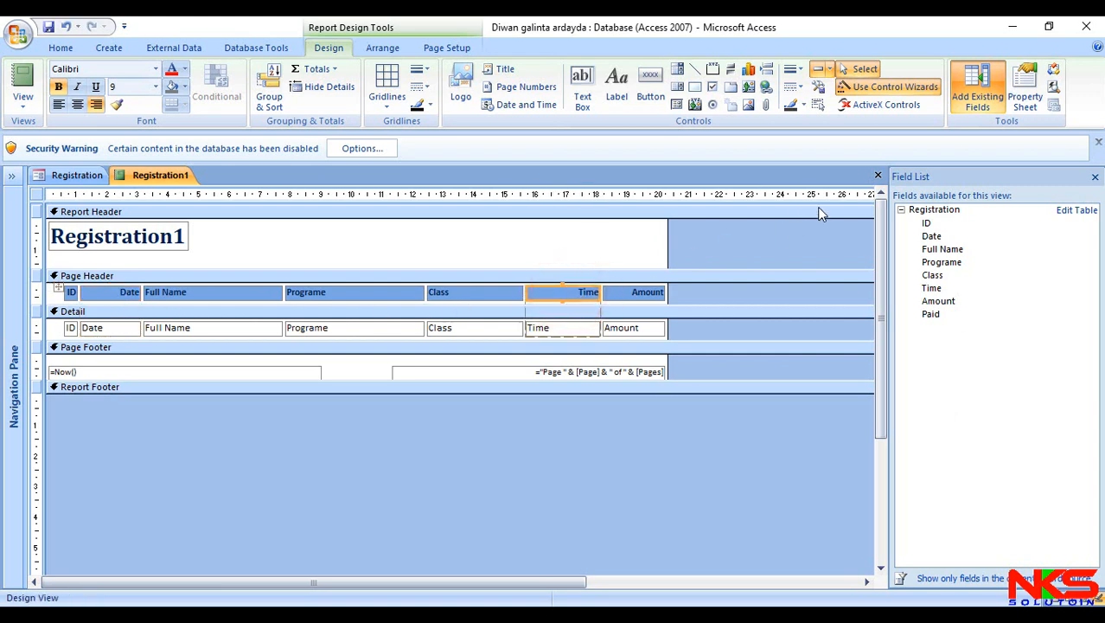
{"action": "left_click", "coordinate": [878, 175]}
{"action": "left_click", "coordinate": [497, 360]}
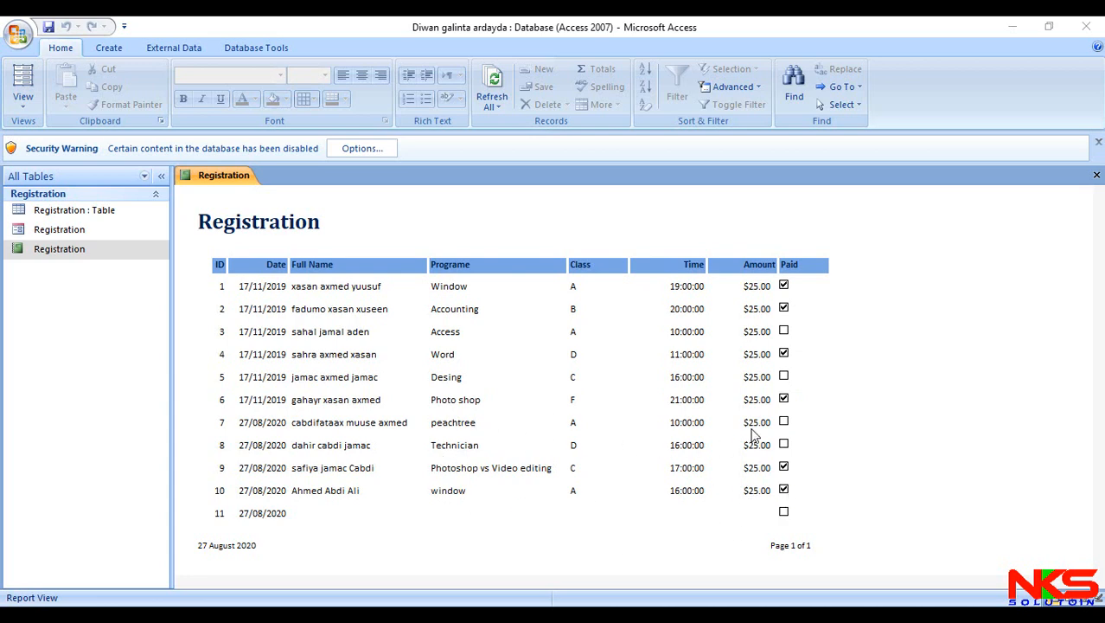
- Open the Registration form and switch back to the Registration report
{"action": "double_click", "coordinate": [98, 232]}
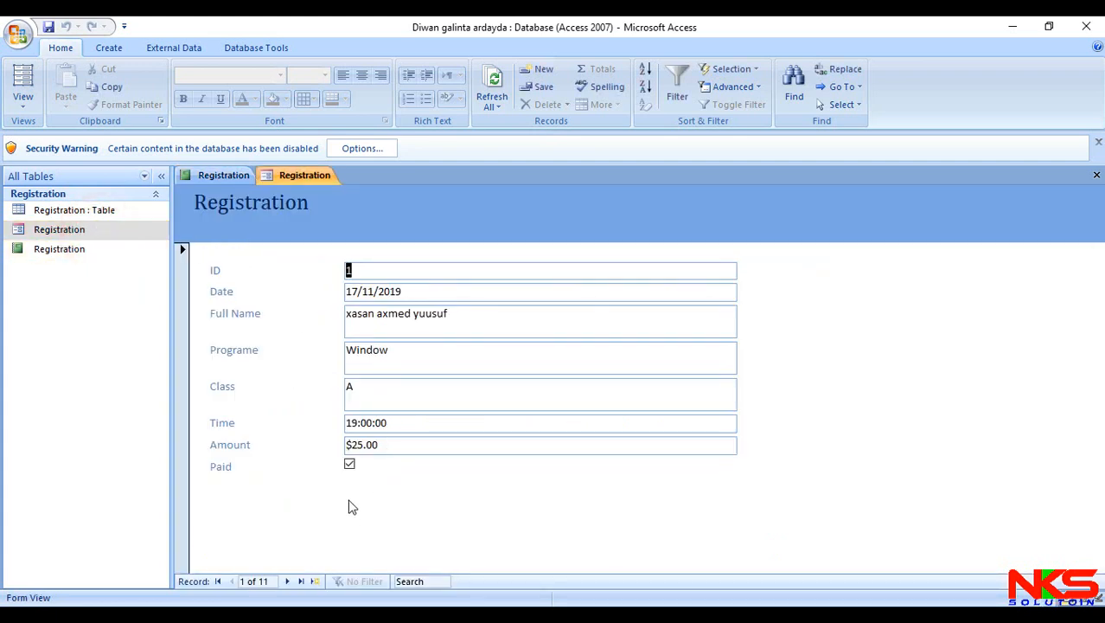
{"action": "left_click", "coordinate": [79, 252]}
{"action": "double_click", "coordinate": [82, 259]}
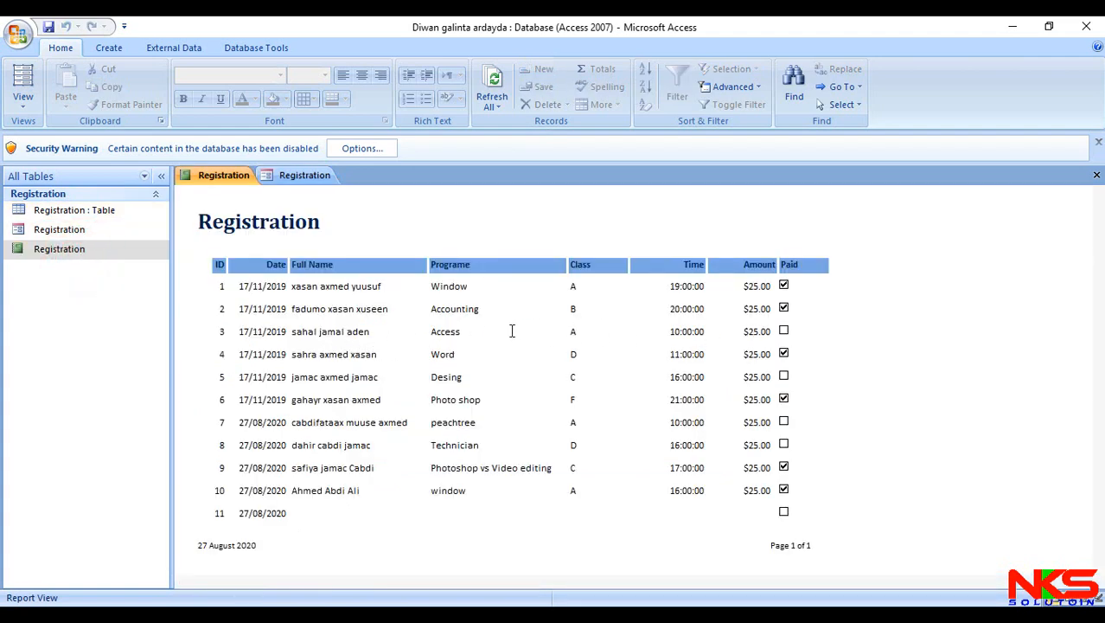
- Try to mark record 3, the Access student, as paid directly in the report, and close the report
{"action": "left_click", "coordinate": [465, 334]}
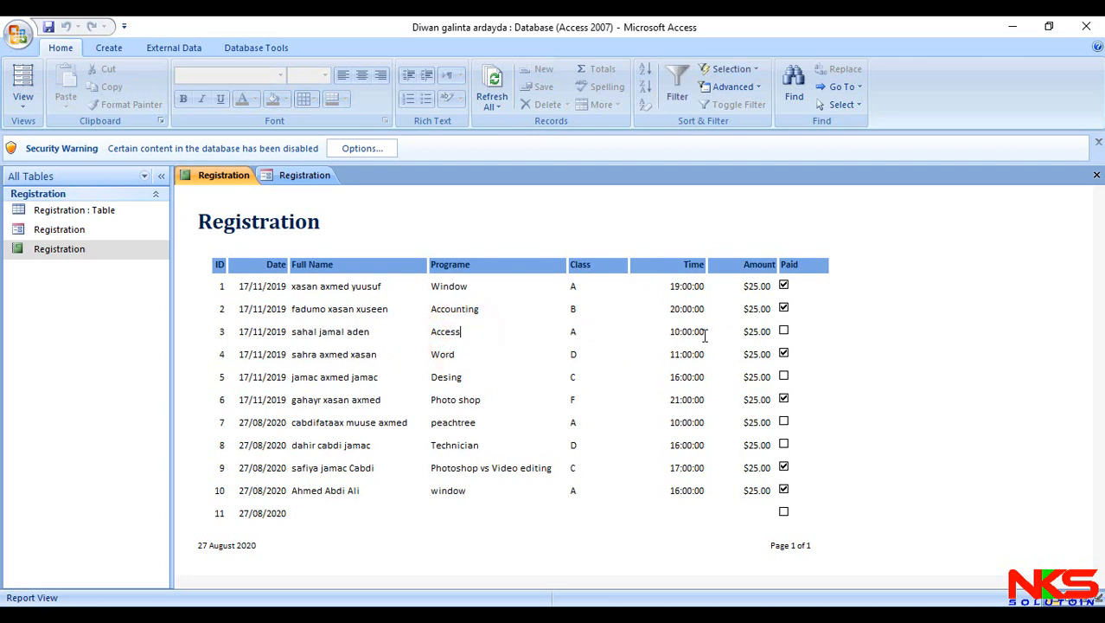
{"action": "left_click", "coordinate": [783, 333]}
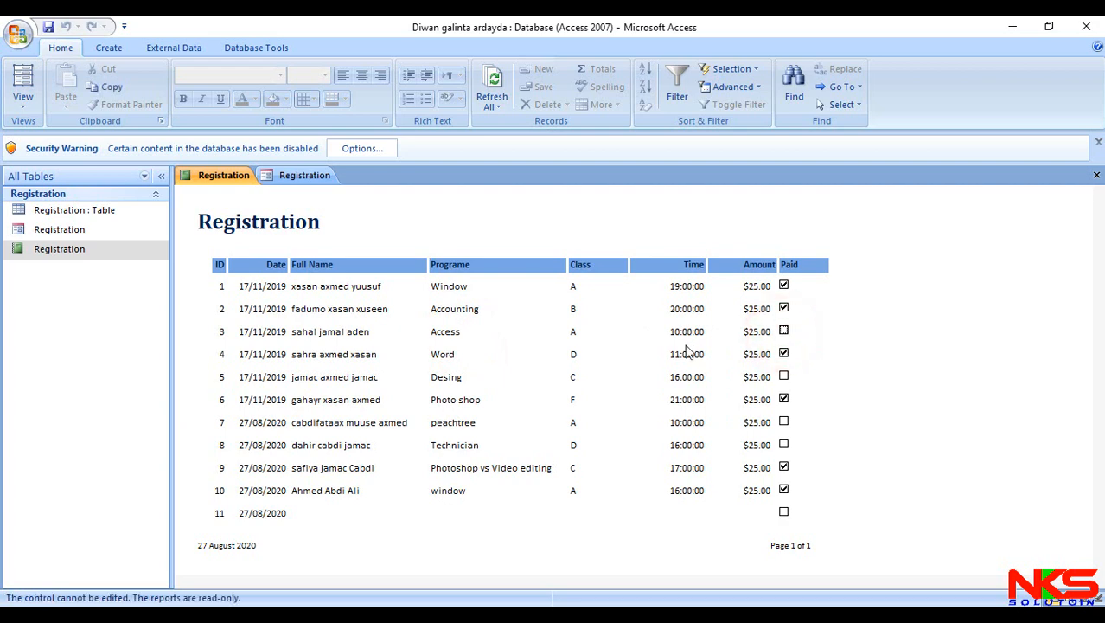
{"action": "left_click", "coordinate": [1097, 175]}
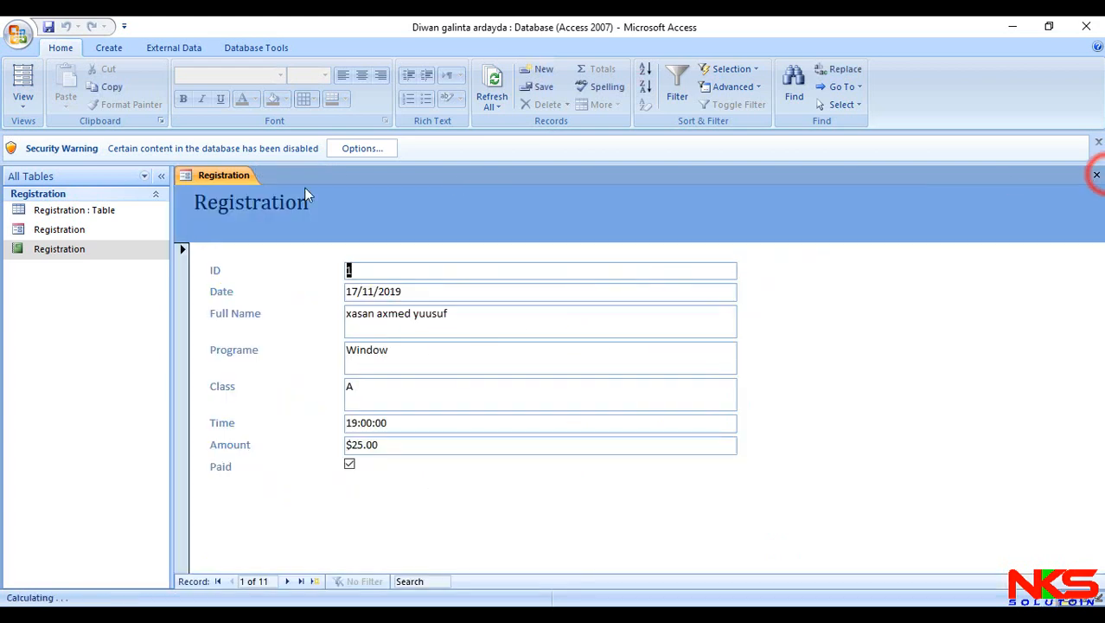
- Search the Registration form for the Access student by first name, mark that record as paid, and move to the last record
{"action": "left_click", "coordinate": [423, 581]}
{"action": "type", "text": "sg"}
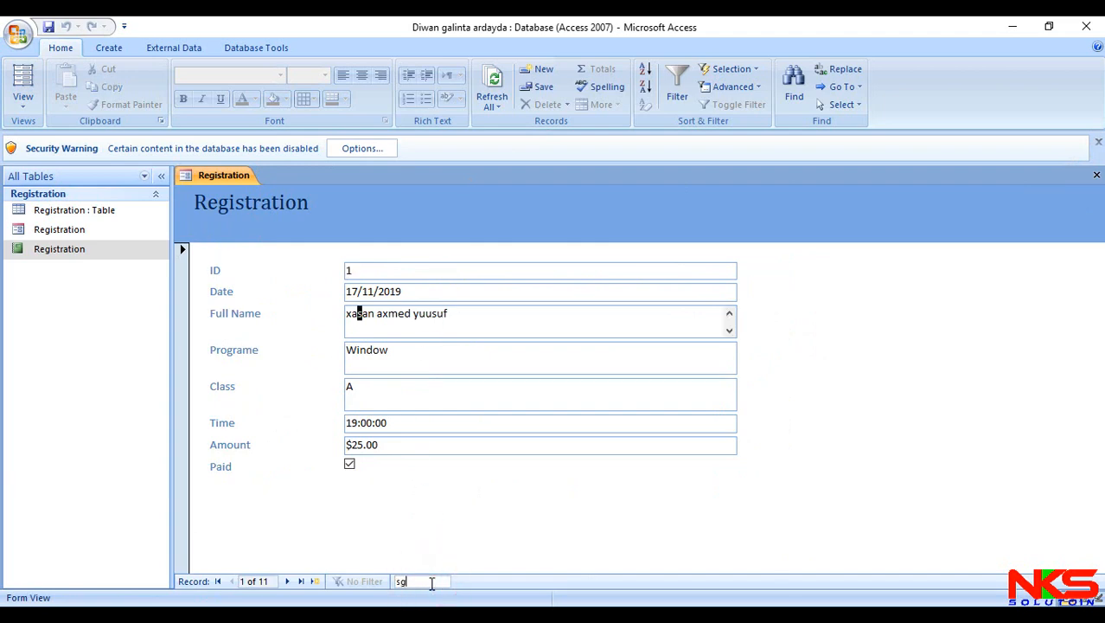
{"action": "type", "text": "ha"}
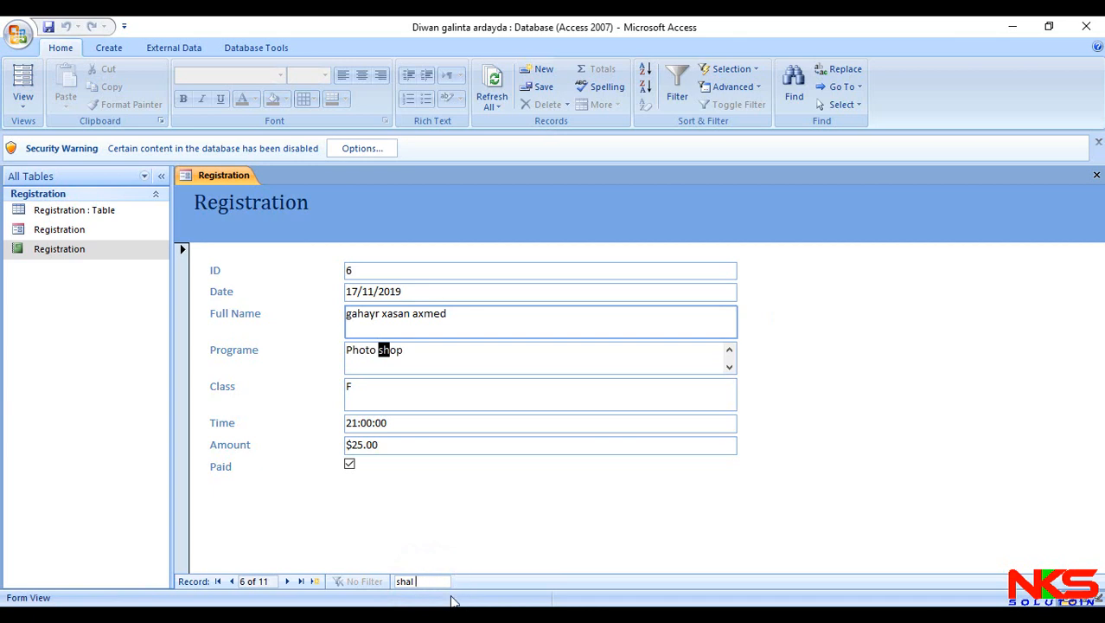
{"action": "key", "text": "BackSpace"}
{"action": "type", "text": "aha"}
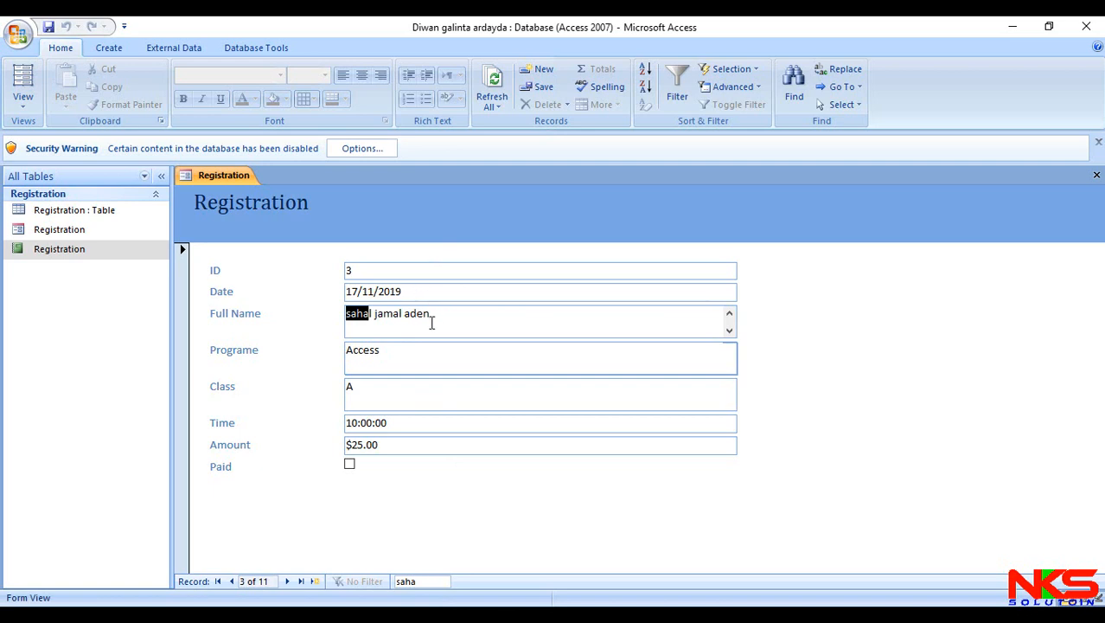
{"action": "left_click", "coordinate": [349, 464]}
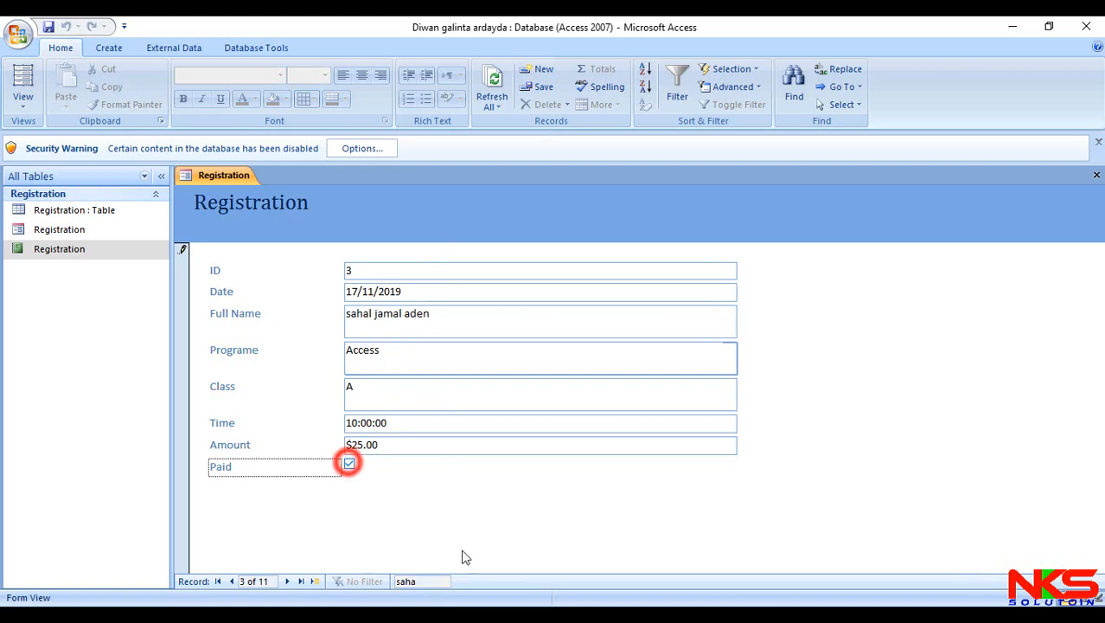
{"action": "left_click", "coordinate": [315, 581]}
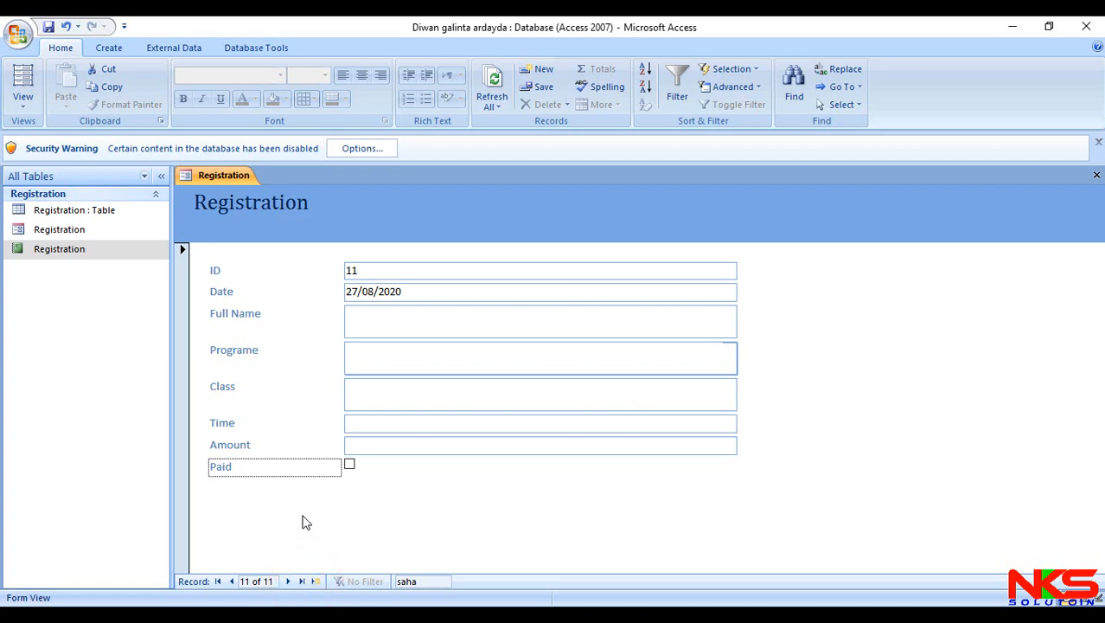
- Open the Registration report to check the Paid status of record 3
{"action": "left_click", "coordinate": [149, 250]}
{"action": "double_click", "coordinate": [149, 250]}
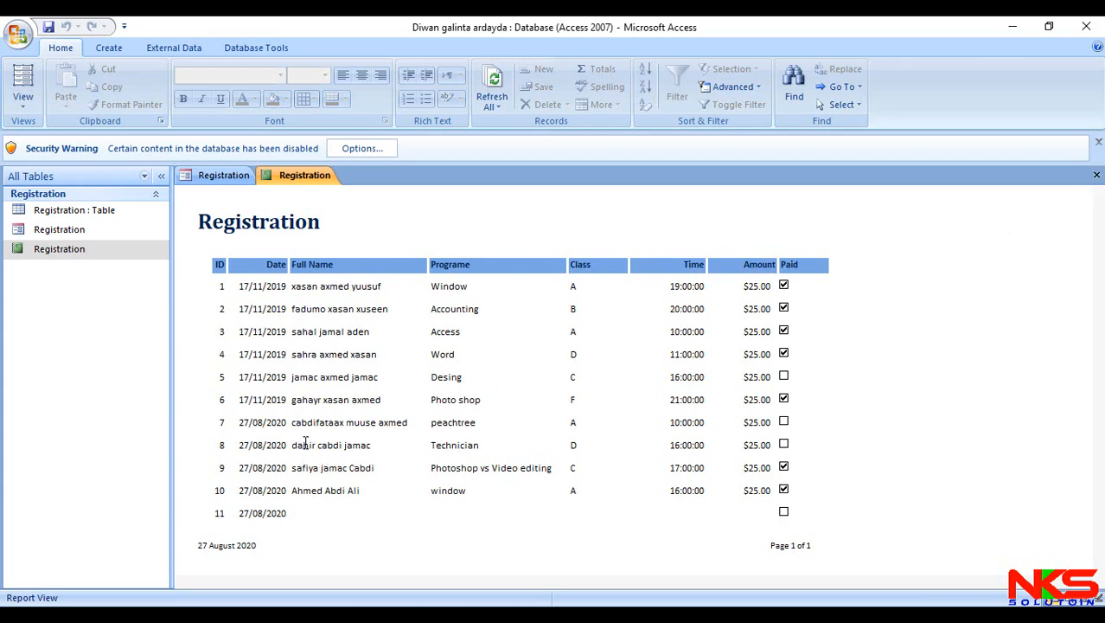
- Find the Technician student, record 8, in the Registration form by first name, mark it as paid, and reopen the Registration report
{"action": "left_click", "coordinate": [1096, 175]}
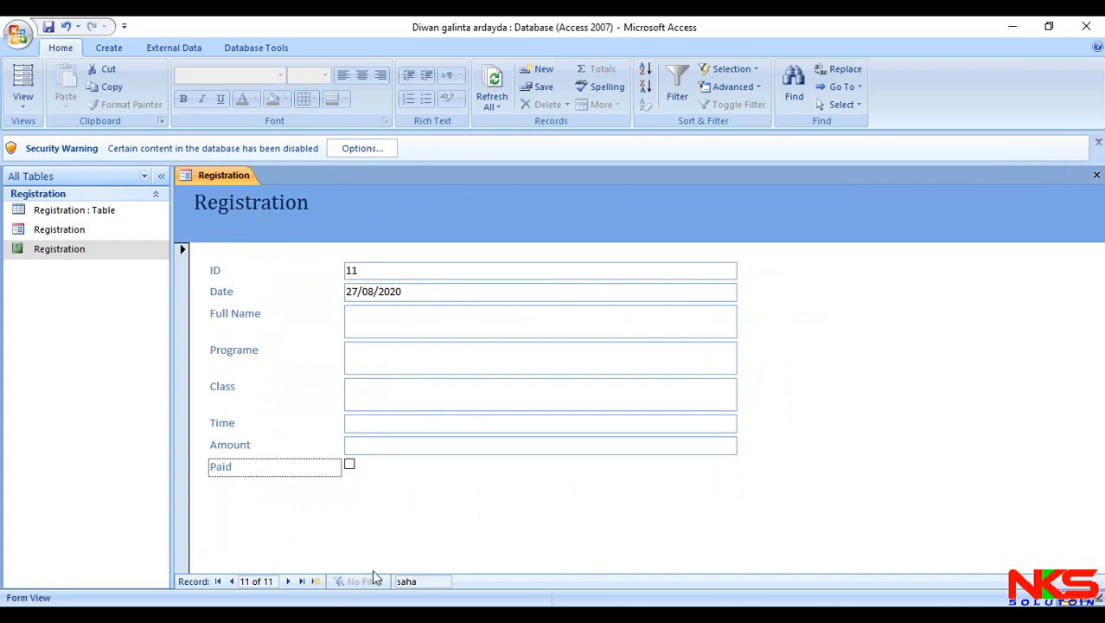
{"action": "left_click", "coordinate": [414, 581]}
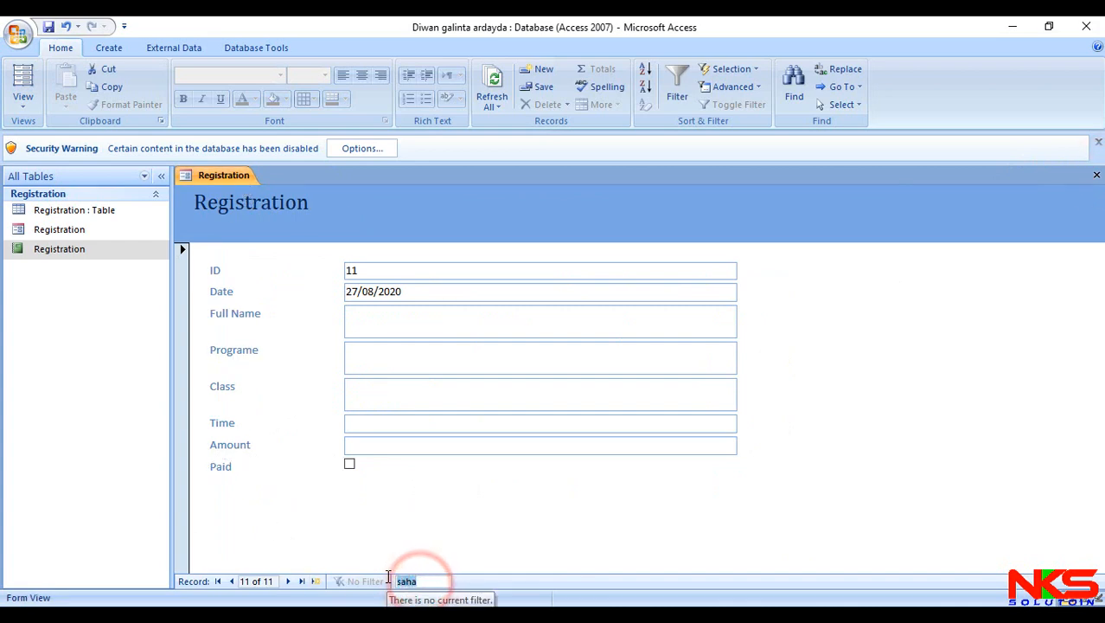
{"action": "type", "text": "dahir"}
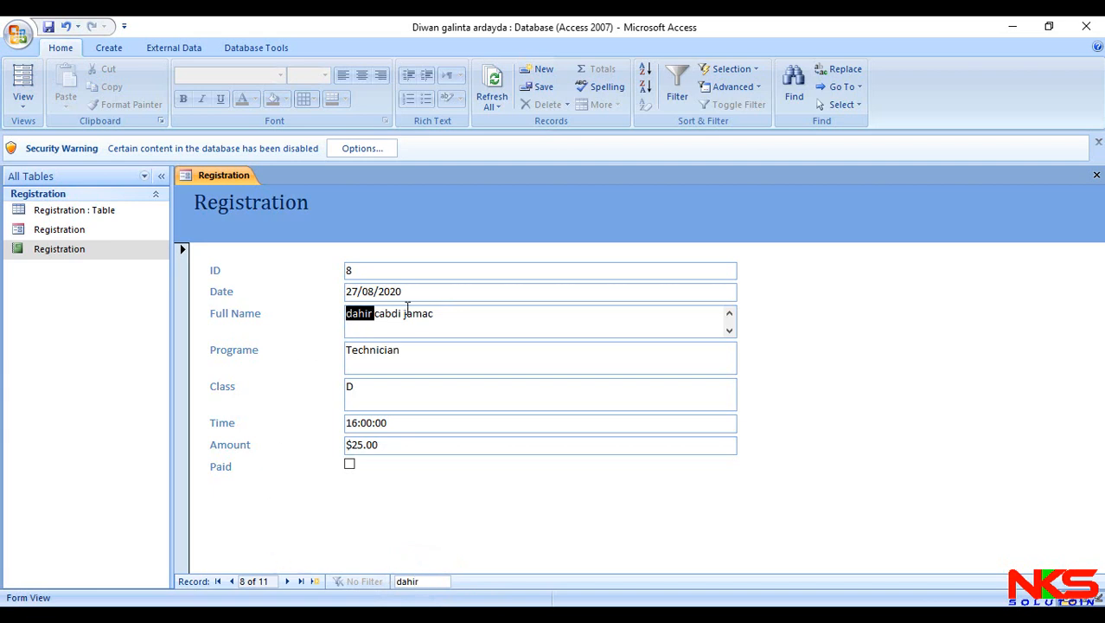
{"action": "left_click", "coordinate": [349, 464]}
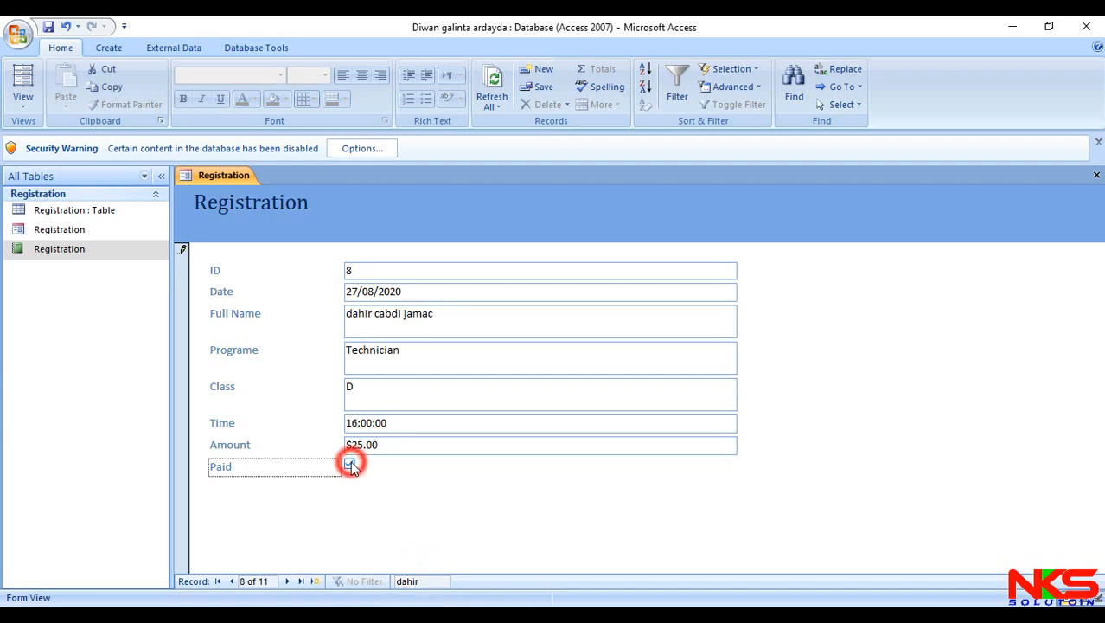
{"action": "left_click", "coordinate": [301, 582]}
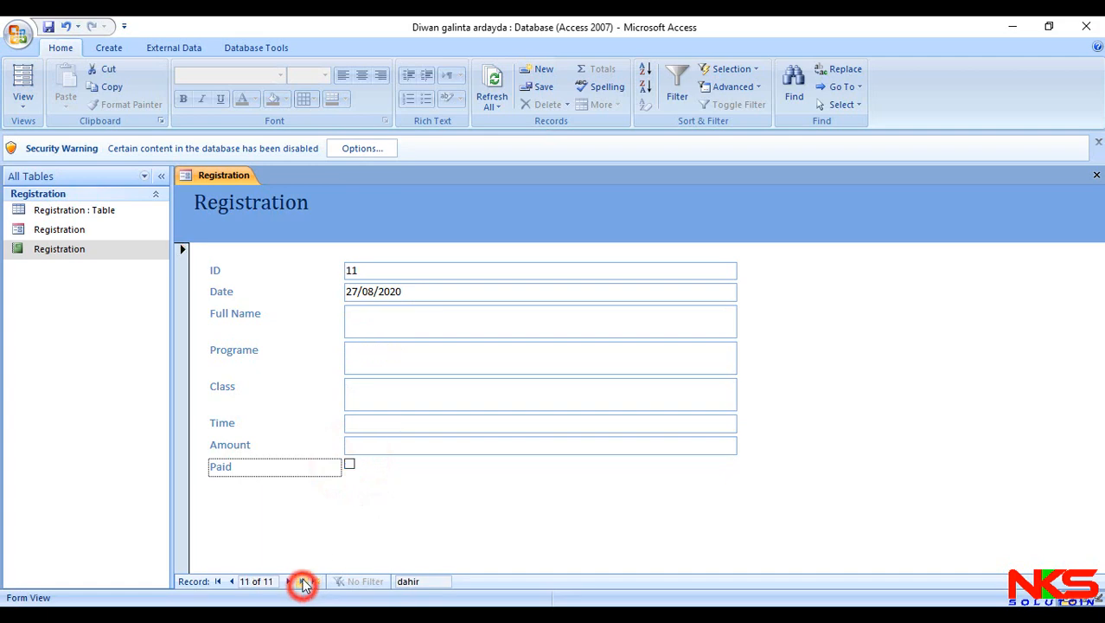
{"action": "double_click", "coordinate": [113, 248]}
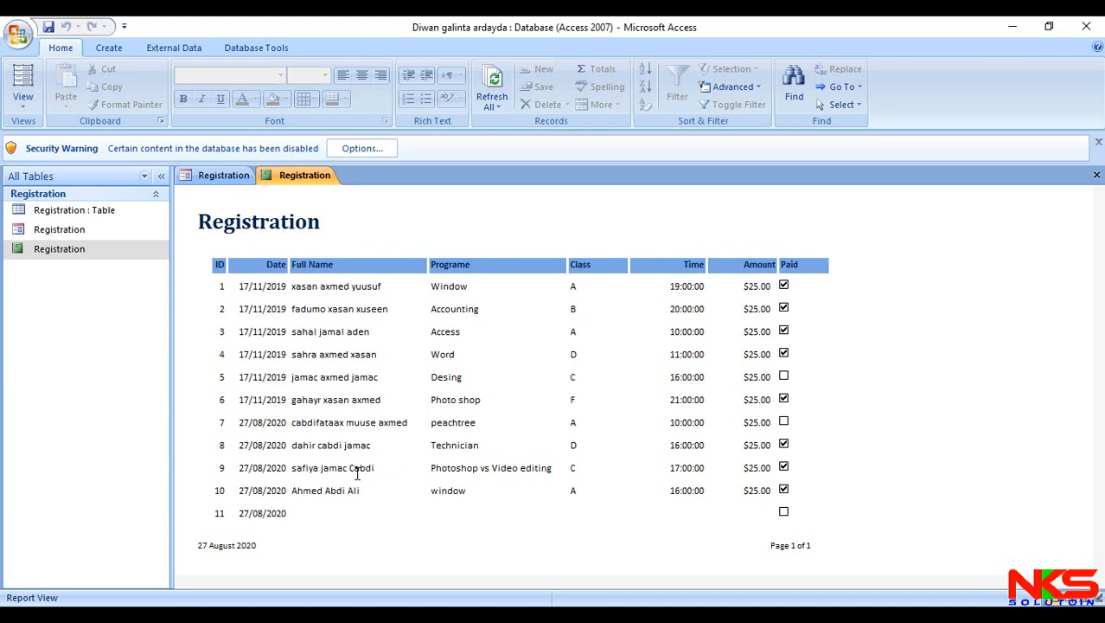
- Search the Registration form for record 9, the Photoshop vs Video editing student, by first name and clear its Paid status
{"action": "left_click", "coordinate": [221, 175]}
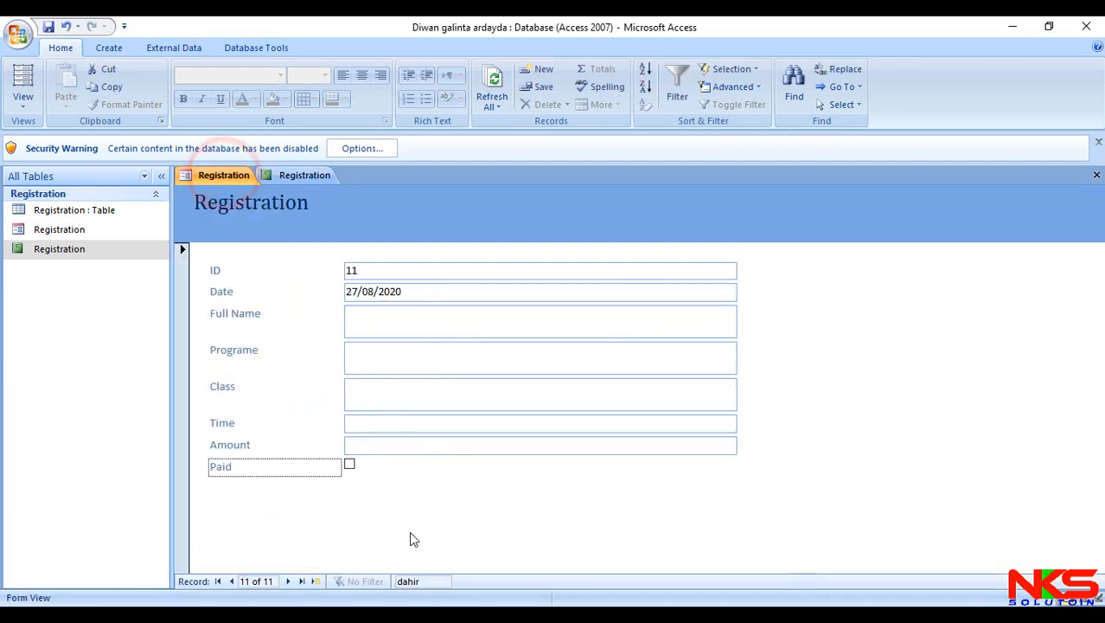
{"action": "double_click", "coordinate": [435, 581]}
{"action": "type", "text": "sa"}
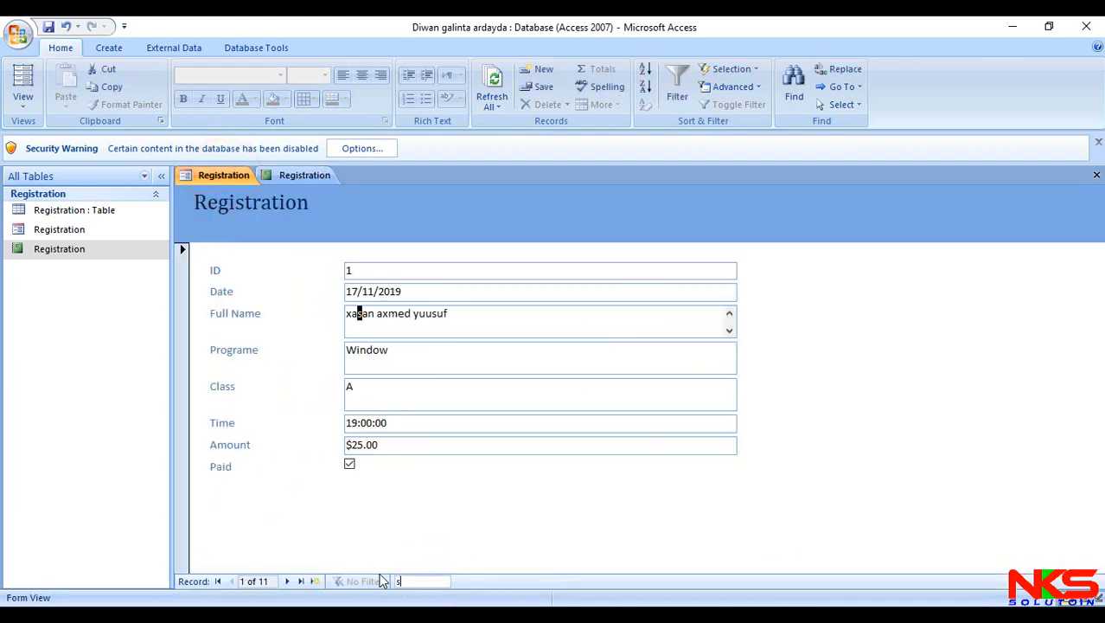
{"action": "type", "text": "fiya"}
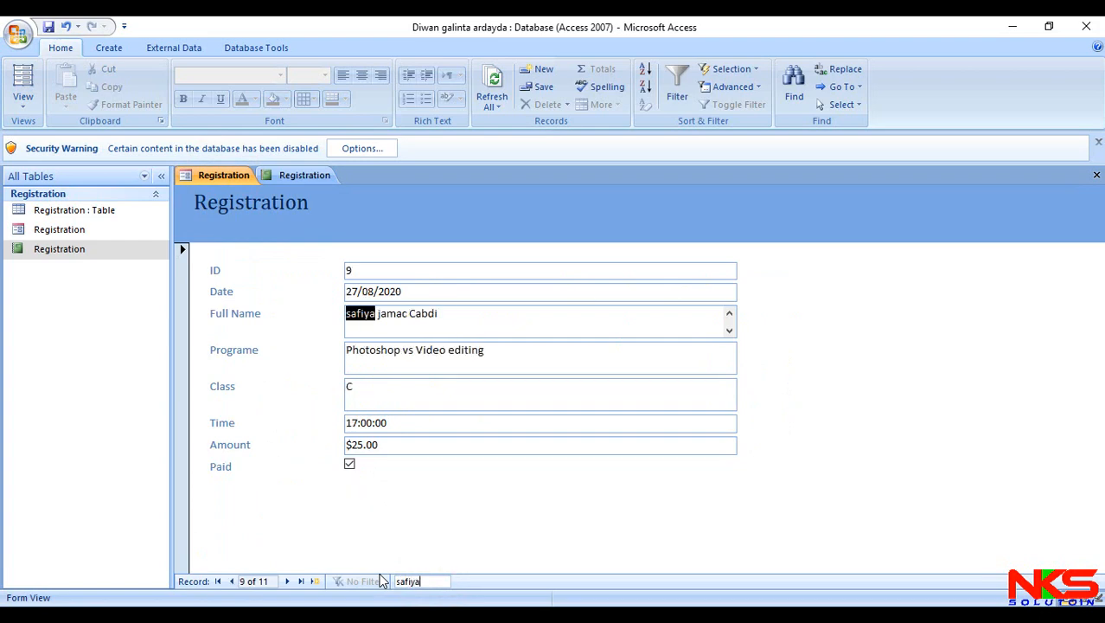
{"action": "left_click", "coordinate": [348, 465]}
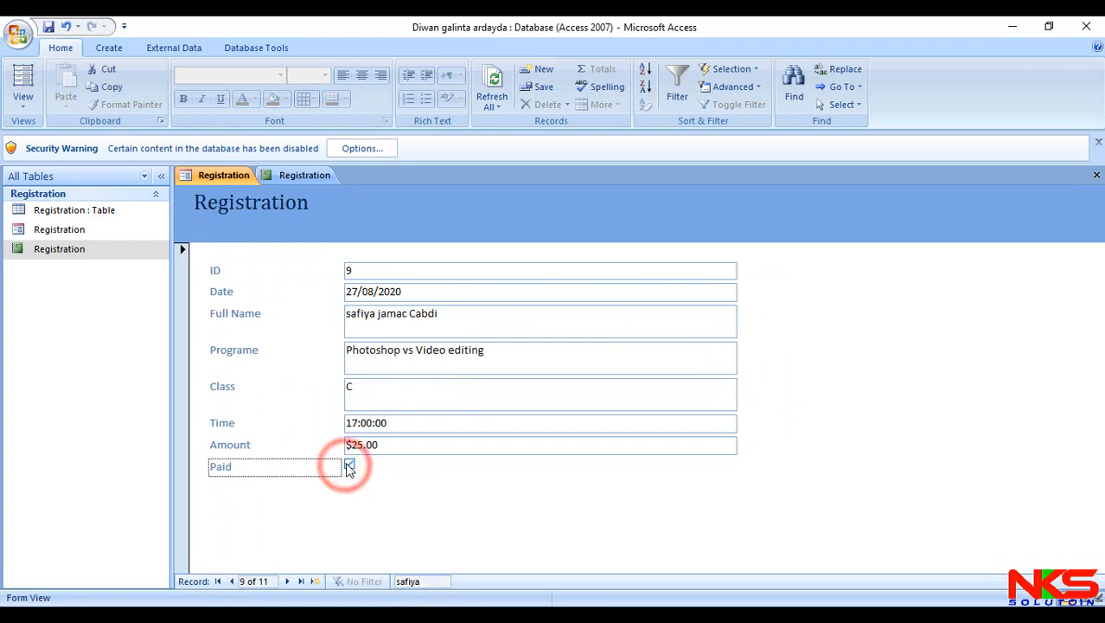
{"action": "left_click", "coordinate": [301, 586]}
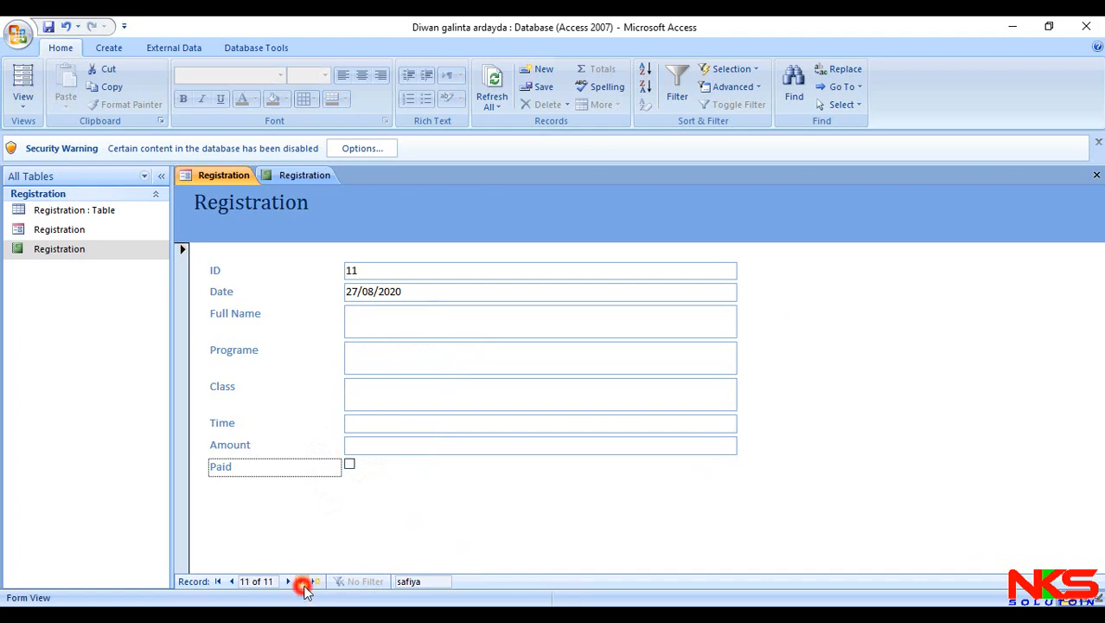
- Close and reopen the Registration report to check the Paid status of record 9
{"action": "left_click", "coordinate": [332, 175]}
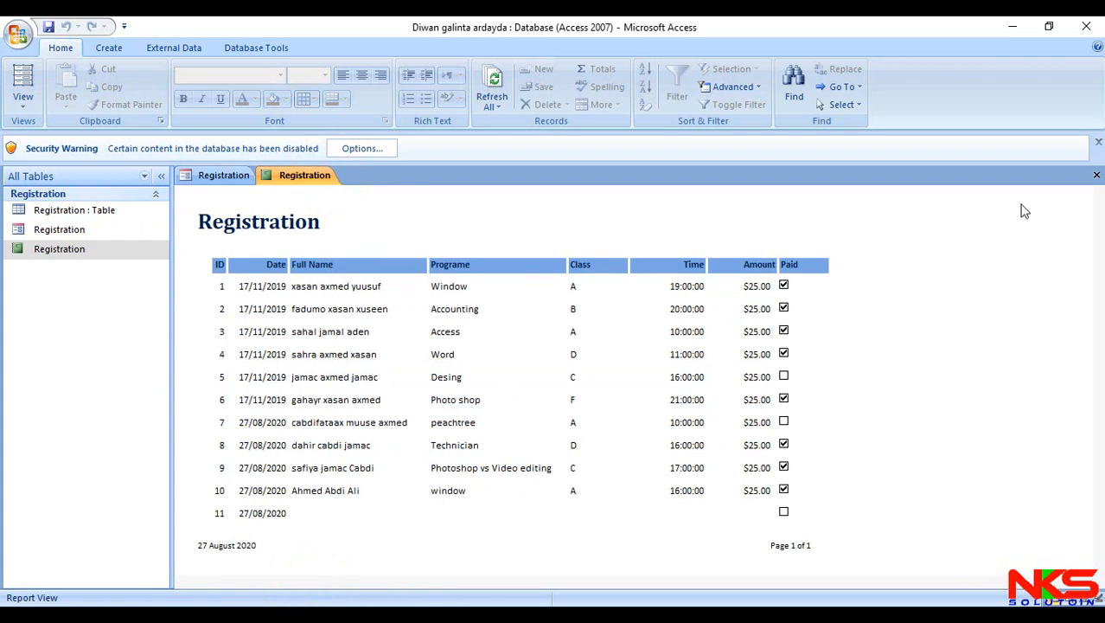
{"action": "left_click", "coordinate": [1097, 175]}
{"action": "double_click", "coordinate": [129, 251]}
- Find the Desing student, record 5, in the Registration form by first name, mark it as paid, and return to the Registration report
{"action": "double_click", "coordinate": [124, 226]}
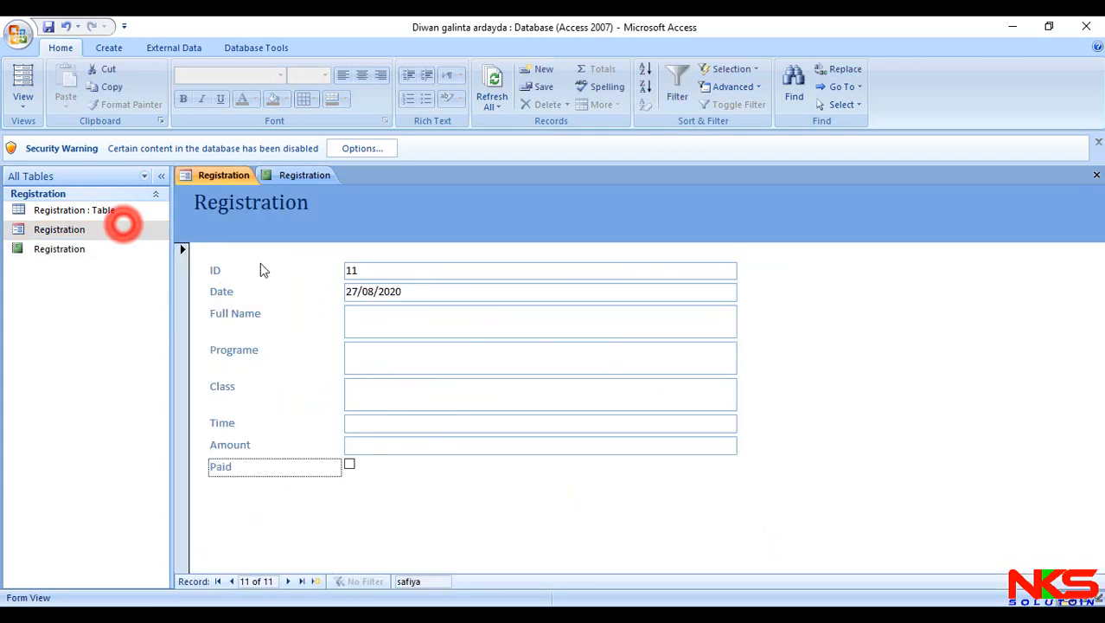
{"action": "left_click", "coordinate": [422, 581]}
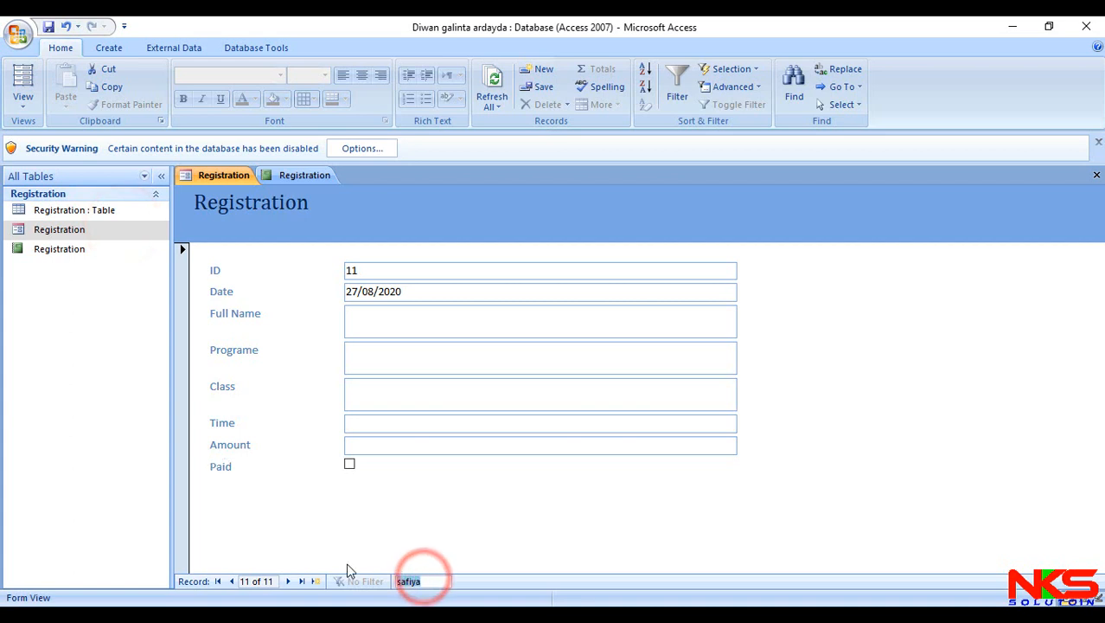
{"action": "type", "text": "jama"}
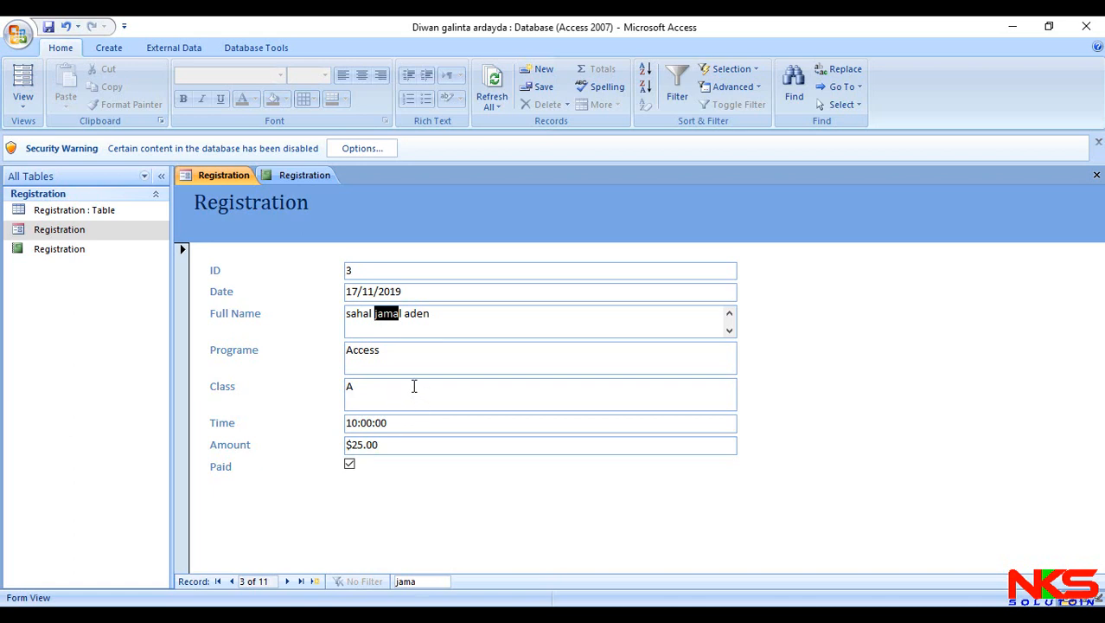
{"action": "type", "text": "c"}
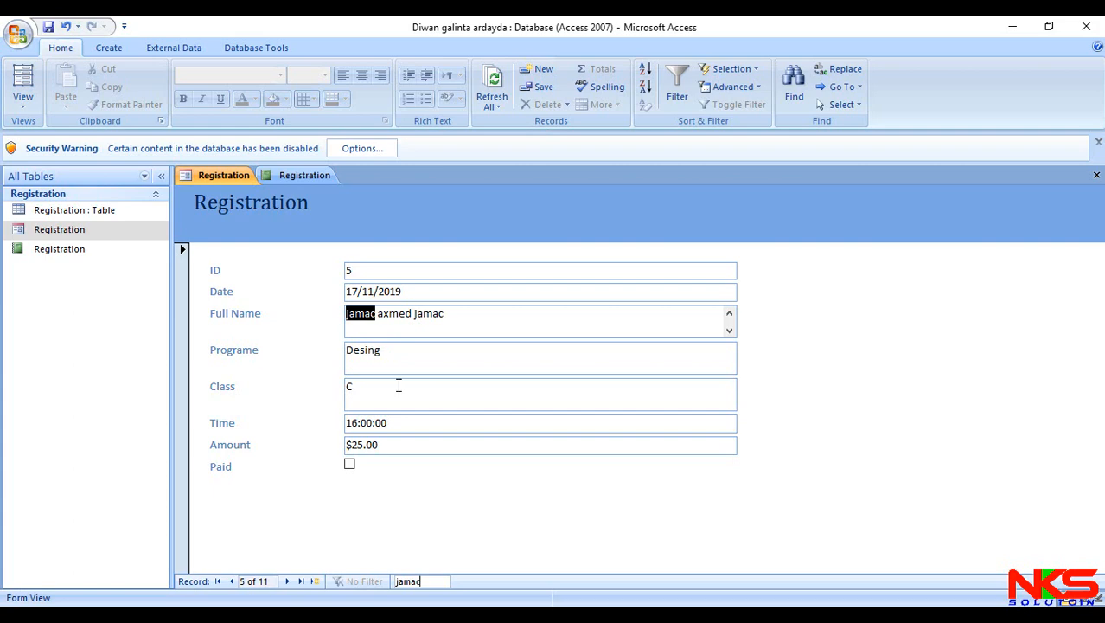
{"action": "left_click", "coordinate": [349, 464]}
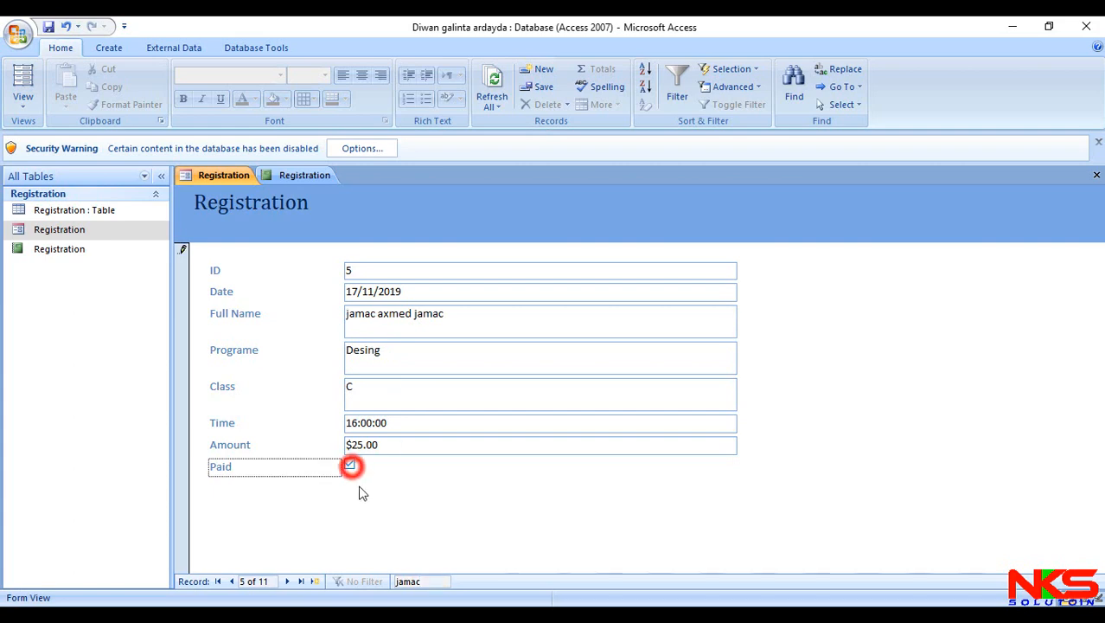
{"action": "left_click", "coordinate": [301, 581]}
{"action": "left_click", "coordinate": [294, 175]}
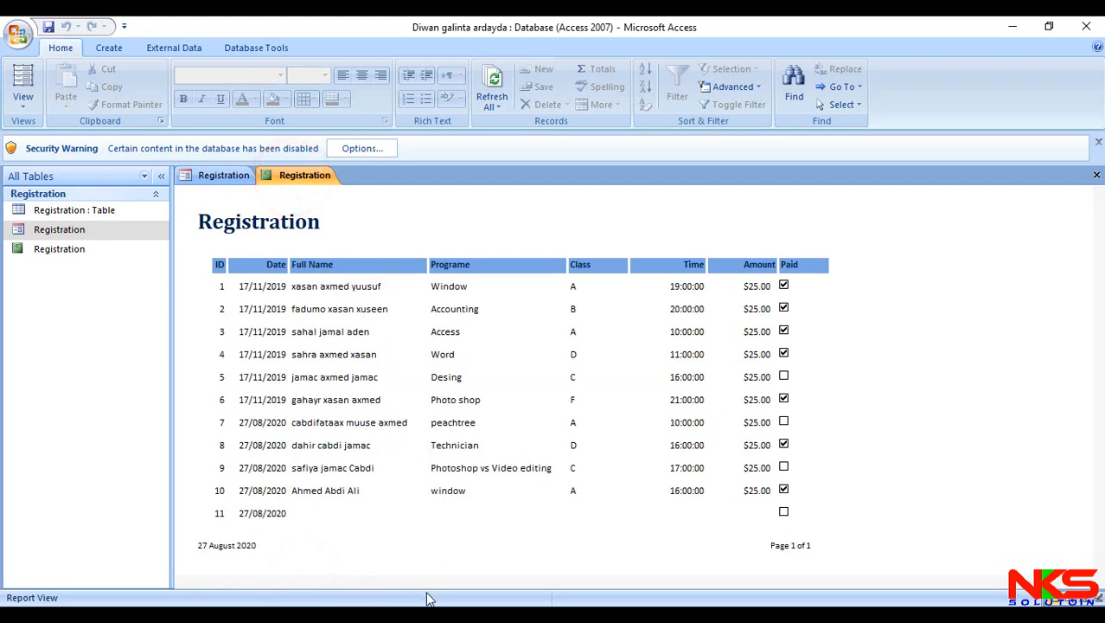
- Search the Registration form for record 7, the peachtree student, by first name and mark that record as paid
{"action": "left_click", "coordinate": [225, 177]}
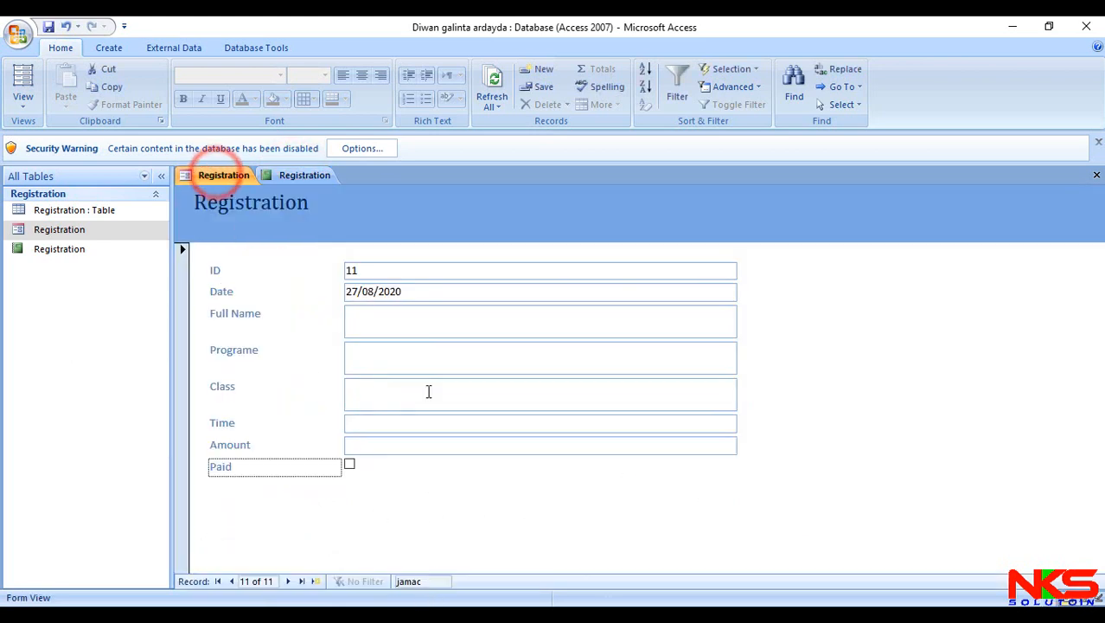
{"action": "left_click", "coordinate": [377, 321]}
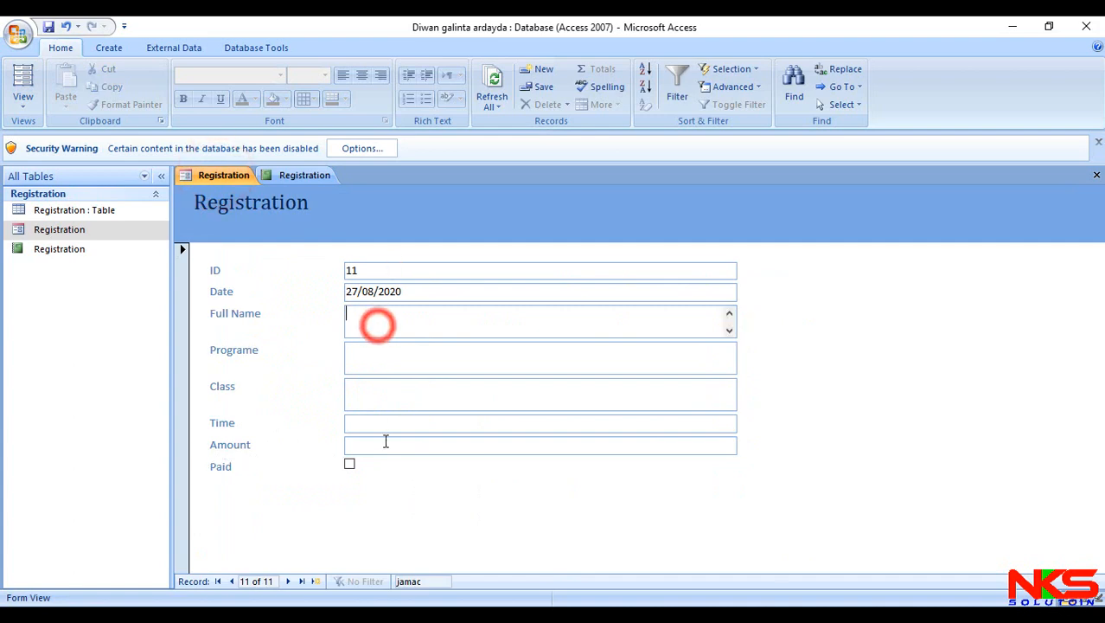
{"action": "left_click", "coordinate": [431, 583]}
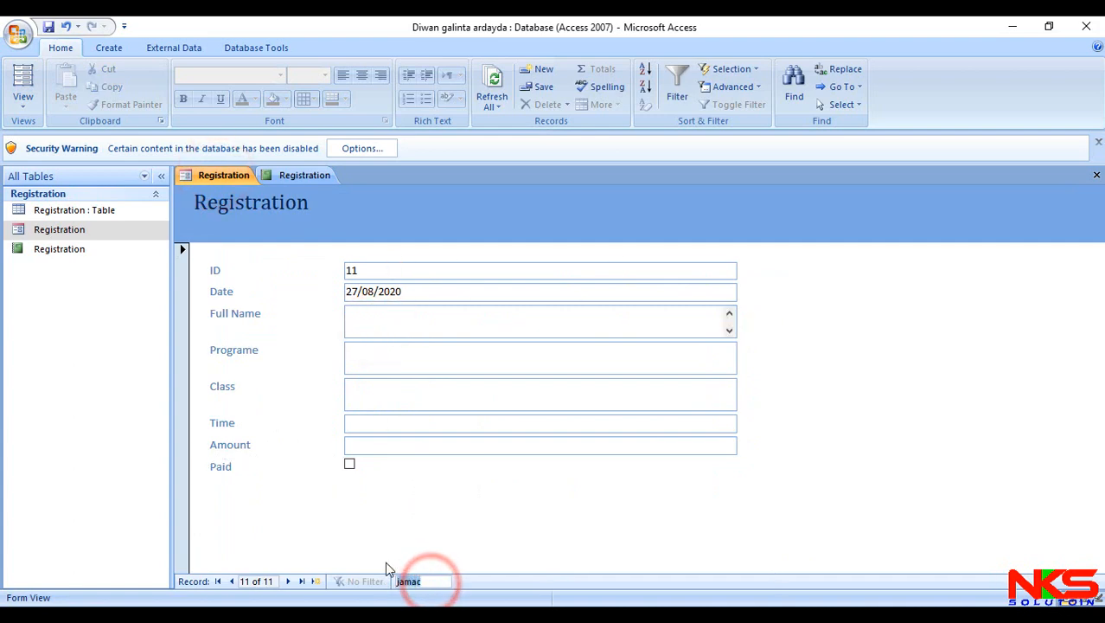
{"action": "type", "text": "c"}
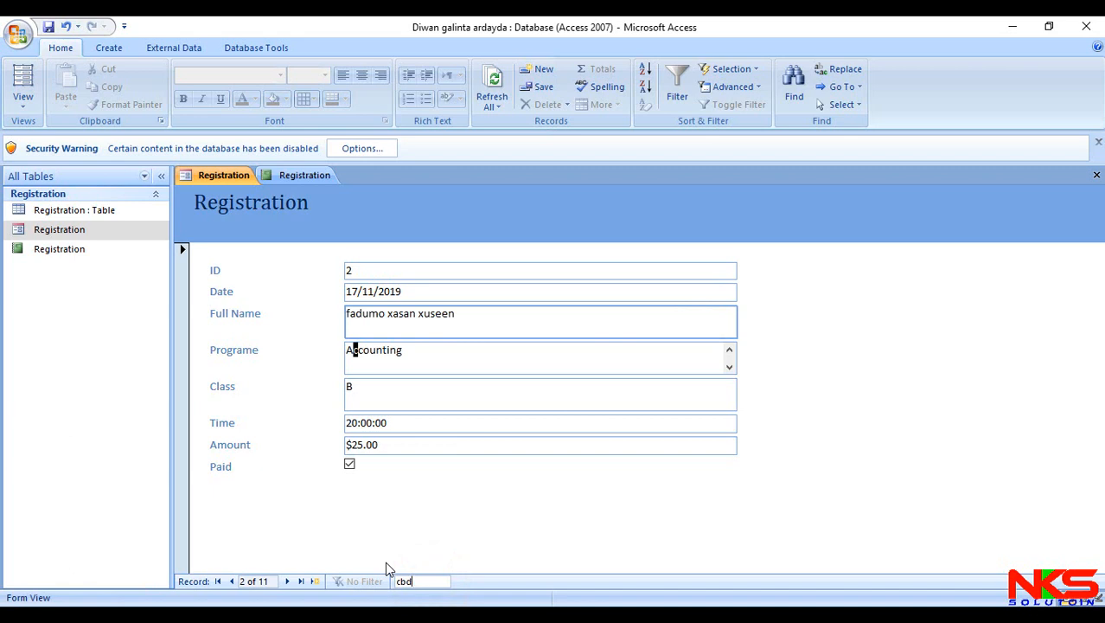
{"action": "type", "text": "abdi"}
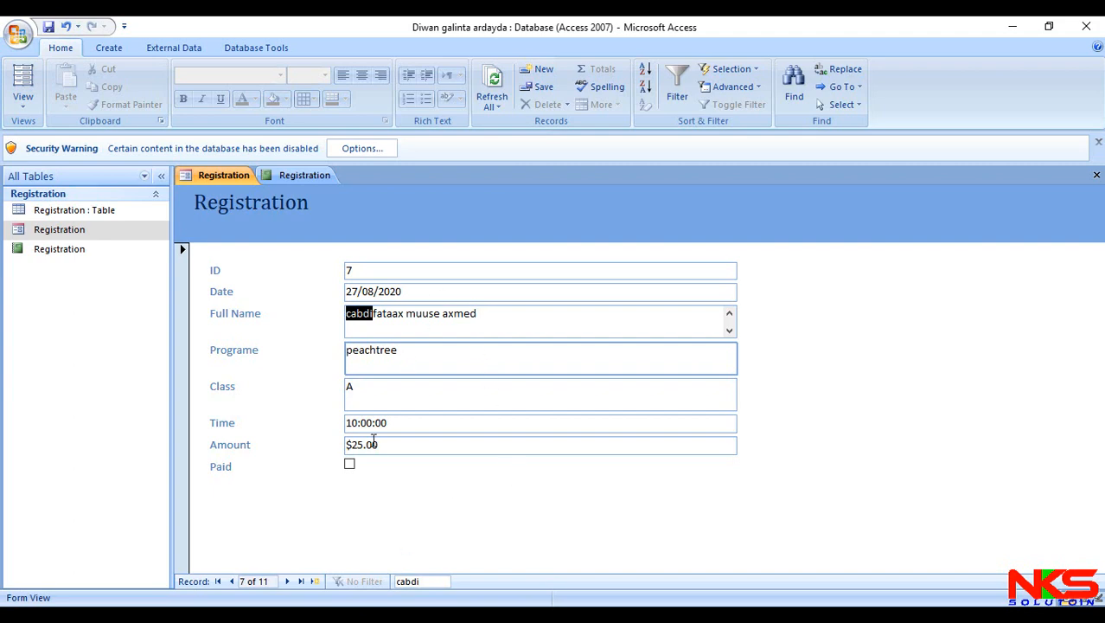
{"action": "left_click", "coordinate": [350, 464]}
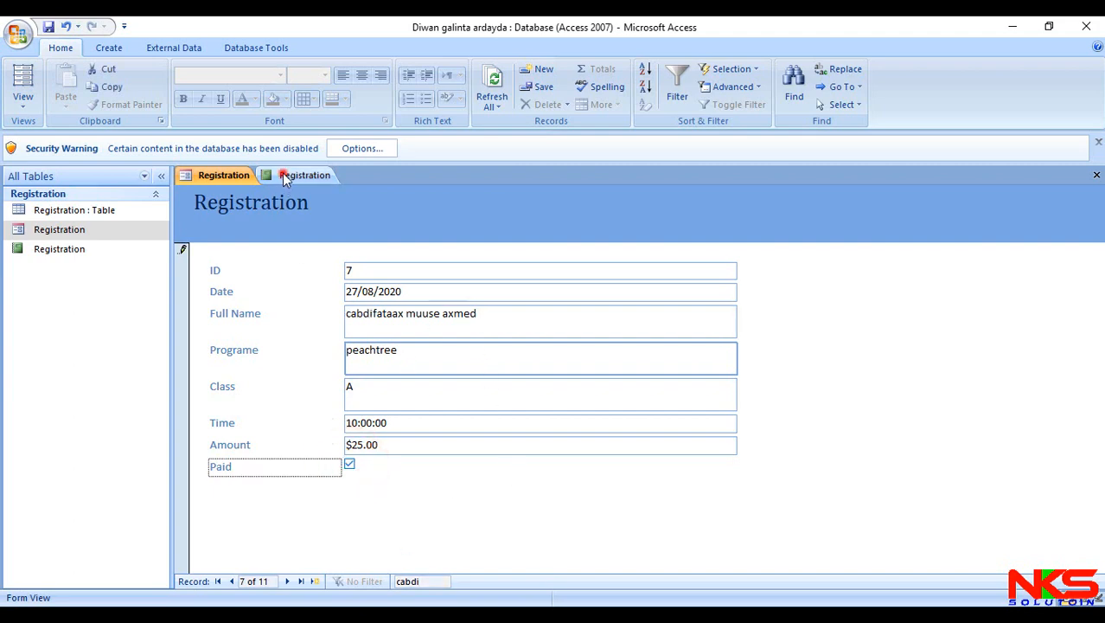
- Close and reopen the Registration report to check the Paid status of records 5 and 7
{"action": "left_click", "coordinate": [286, 177]}
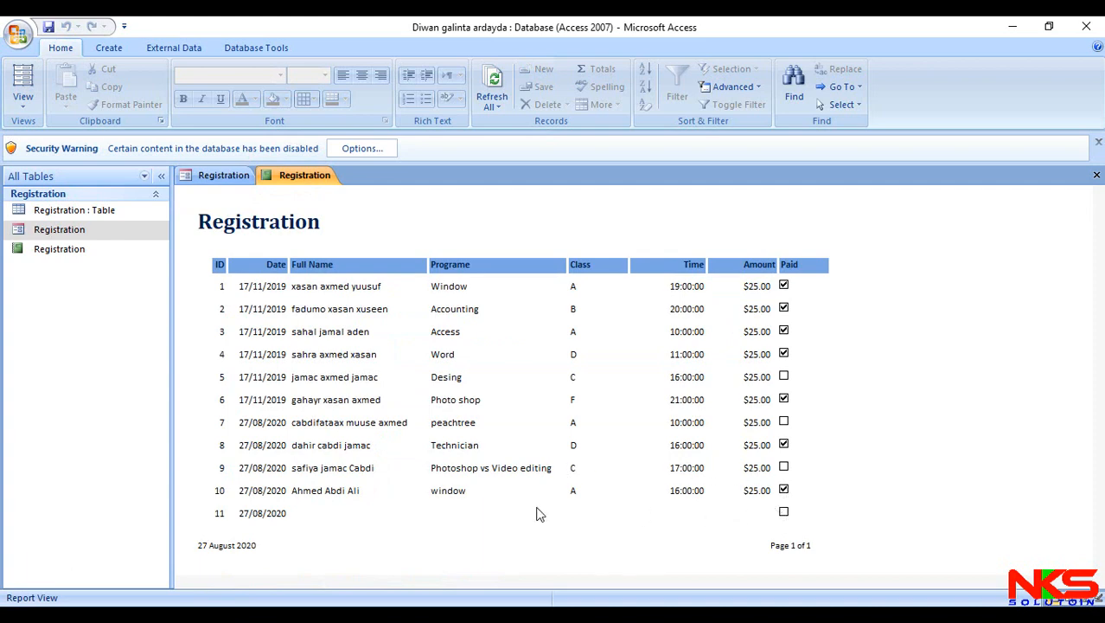
{"action": "left_click", "coordinate": [1096, 176]}
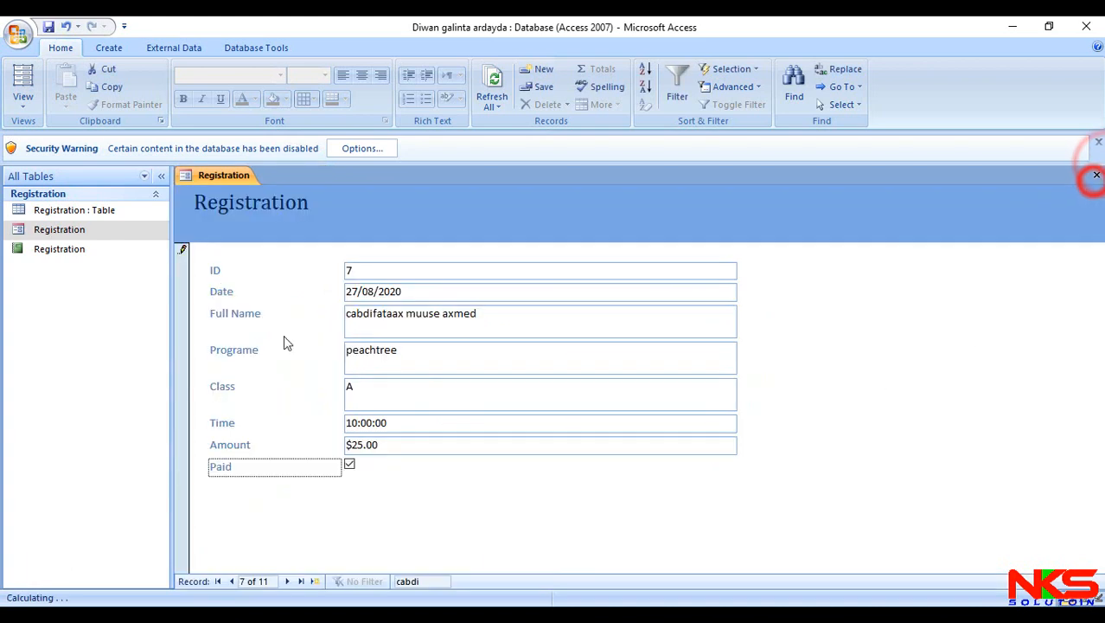
{"action": "left_click", "coordinate": [110, 251]}
{"action": "double_click", "coordinate": [109, 251]}
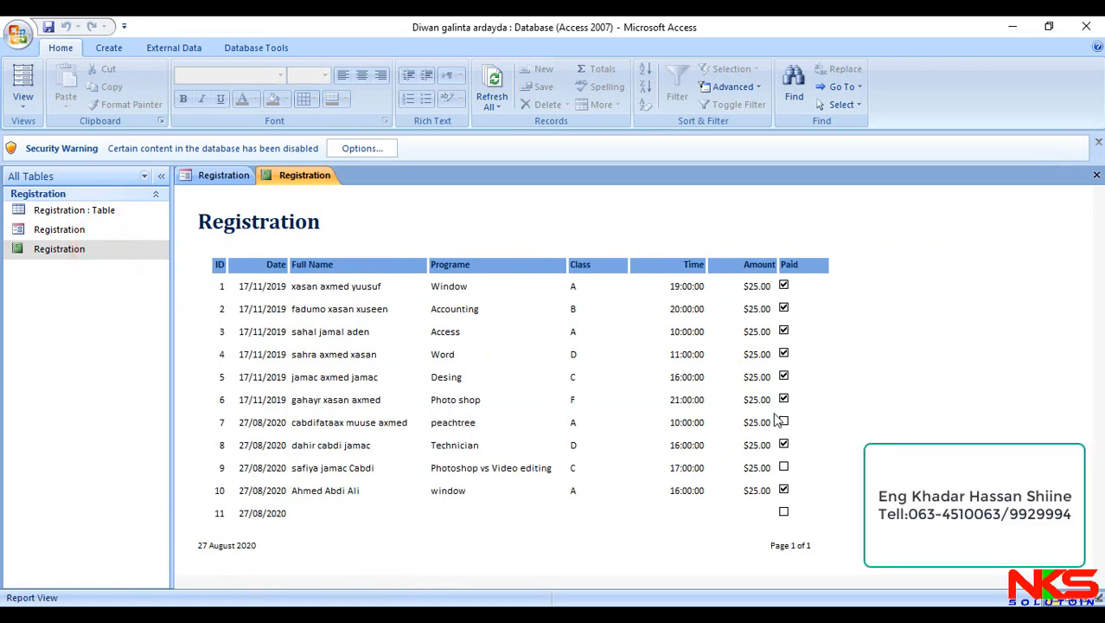
- Close the Registration form to save record 7, and reopen the Registration report to check its Paid status before closing it
{"action": "double_click", "coordinate": [151, 248]}
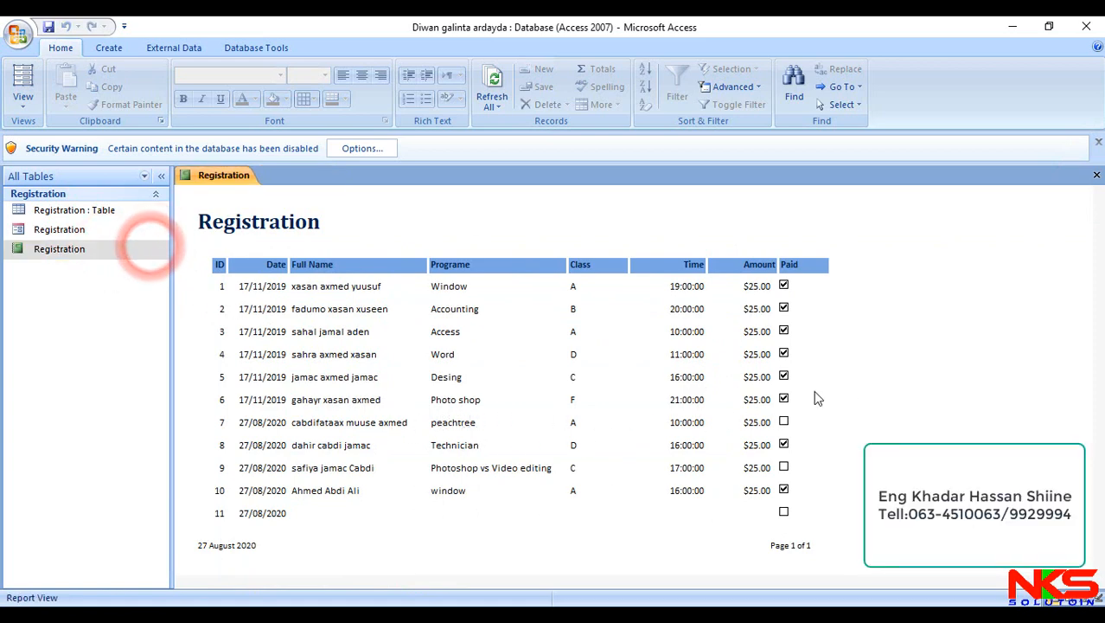
{"action": "left_click", "coordinate": [1096, 175]}
{"action": "double_click", "coordinate": [98, 249]}
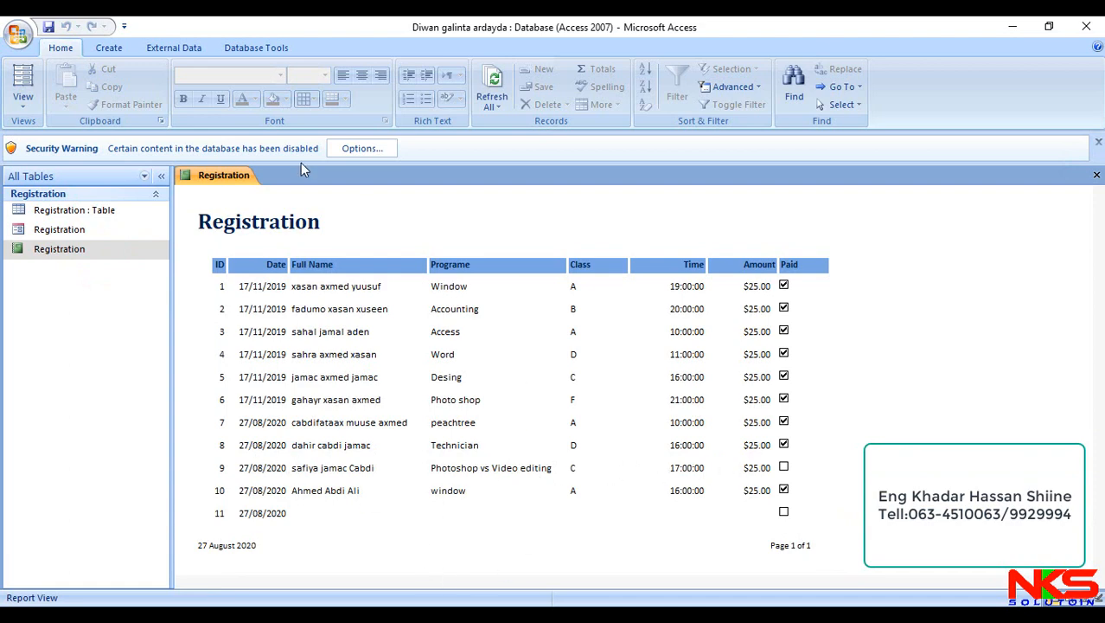
{"action": "left_click", "coordinate": [1095, 175]}
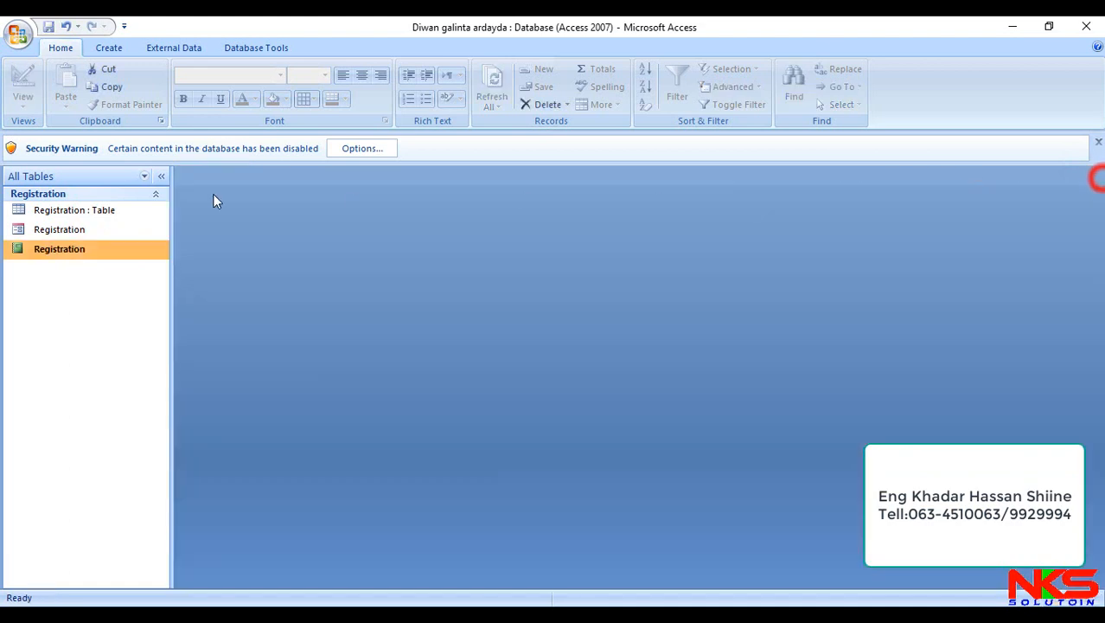
- Mark record 9, the Photoshop vs Video editing student, as paid in the Registration form, and replace the form with the Registration report
{"action": "double_click", "coordinate": [119, 230]}
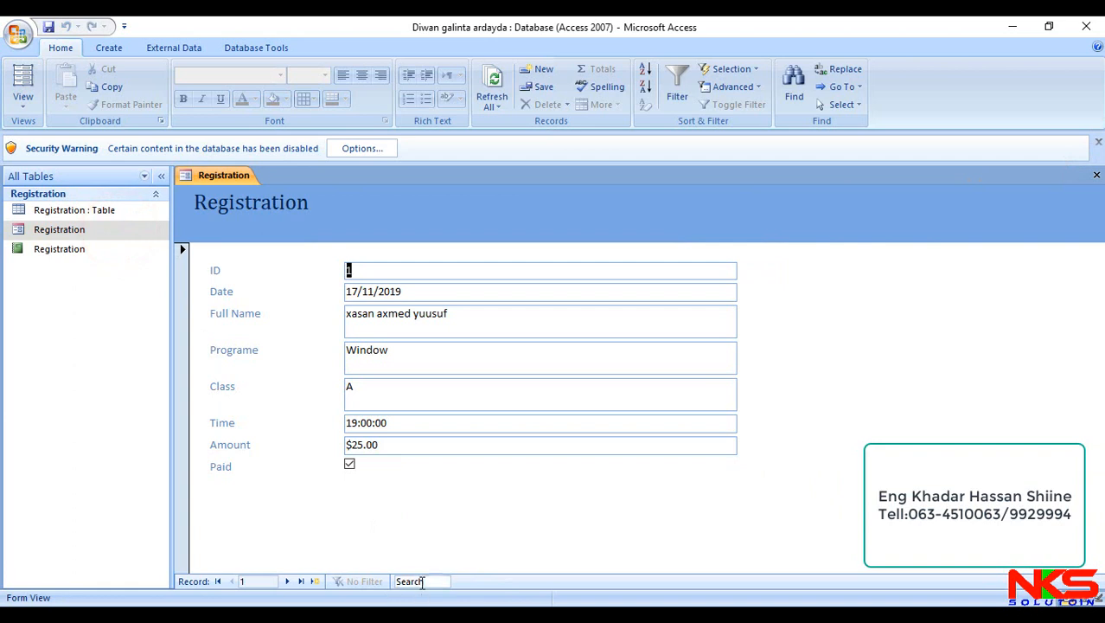
{"action": "left_click", "coordinate": [422, 581]}
{"action": "type", "text": "saf"}
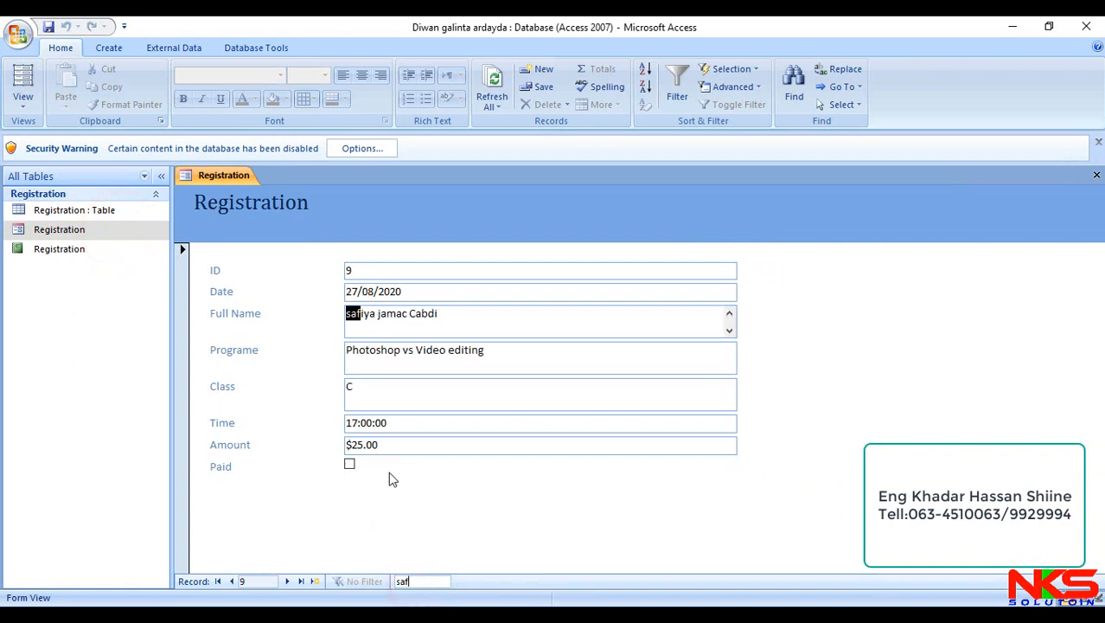
{"action": "left_click", "coordinate": [352, 466]}
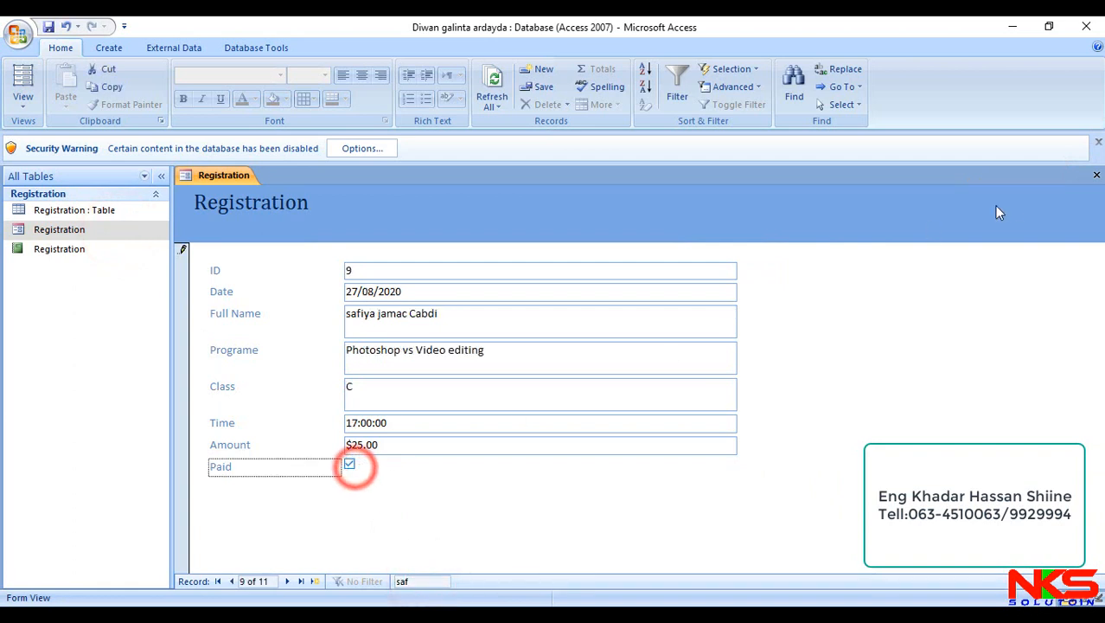
{"action": "left_click", "coordinate": [301, 581]}
{"action": "left_click", "coordinate": [1097, 175]}
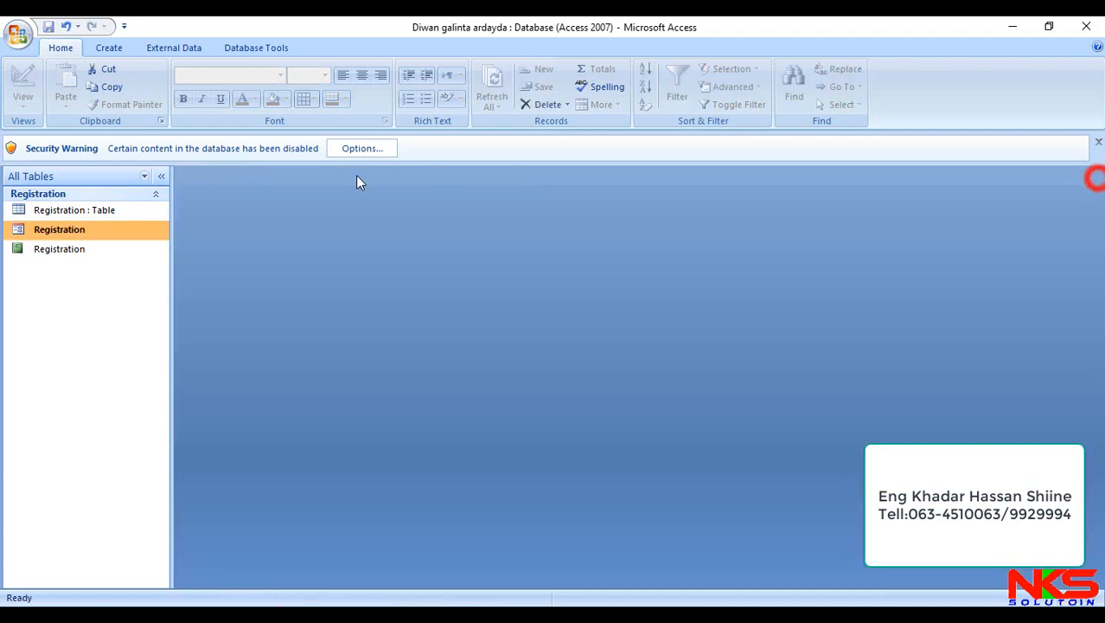
{"action": "double_click", "coordinate": [90, 249]}
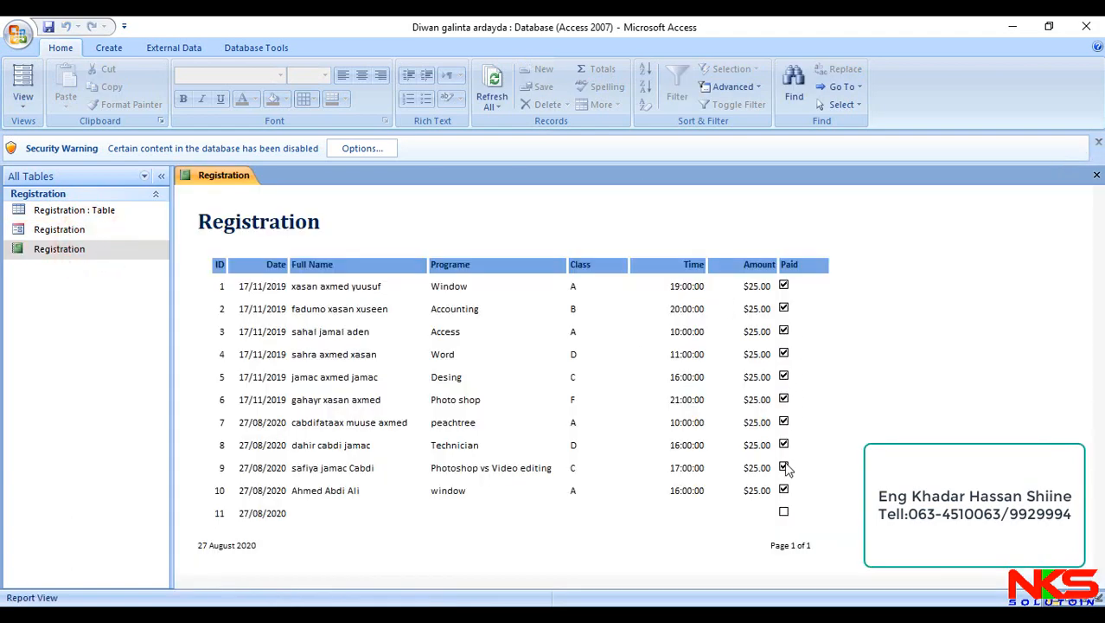